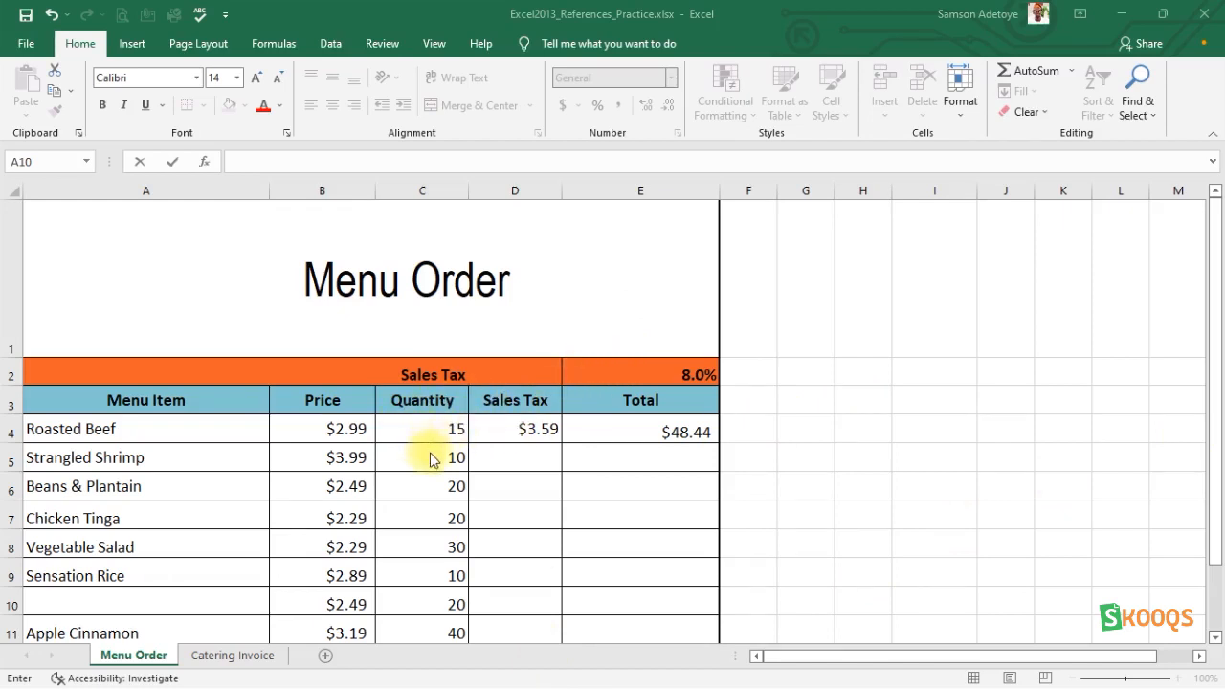
pyautogui.click(352, 458)
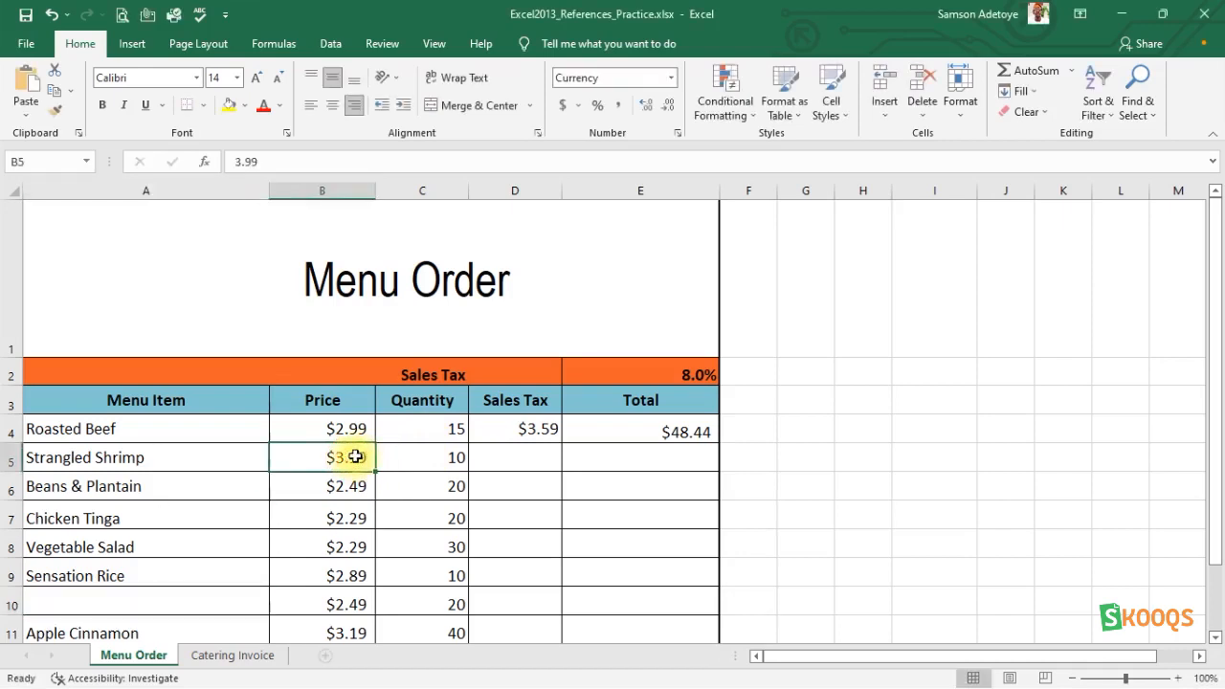
pyautogui.click(433, 456)
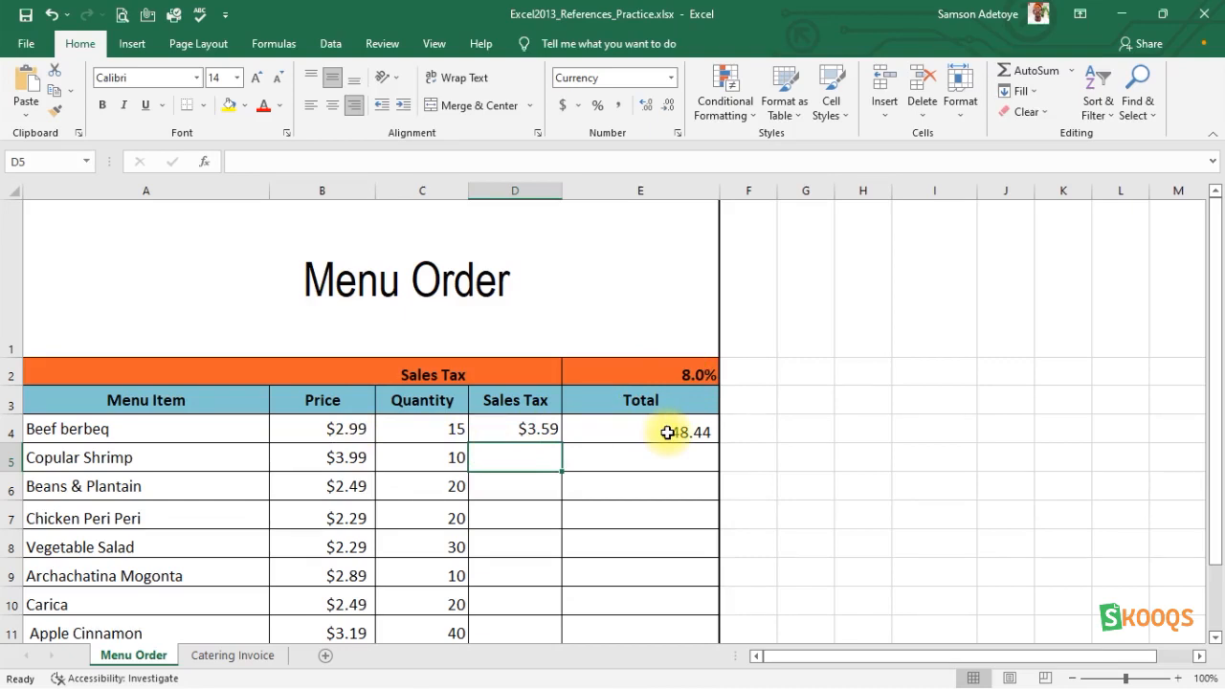
# Draft the sales tax formula =B5*C5*8.0 in the Copular Shrimp row, cell D5.
pyautogui.doubleClick(518, 460)
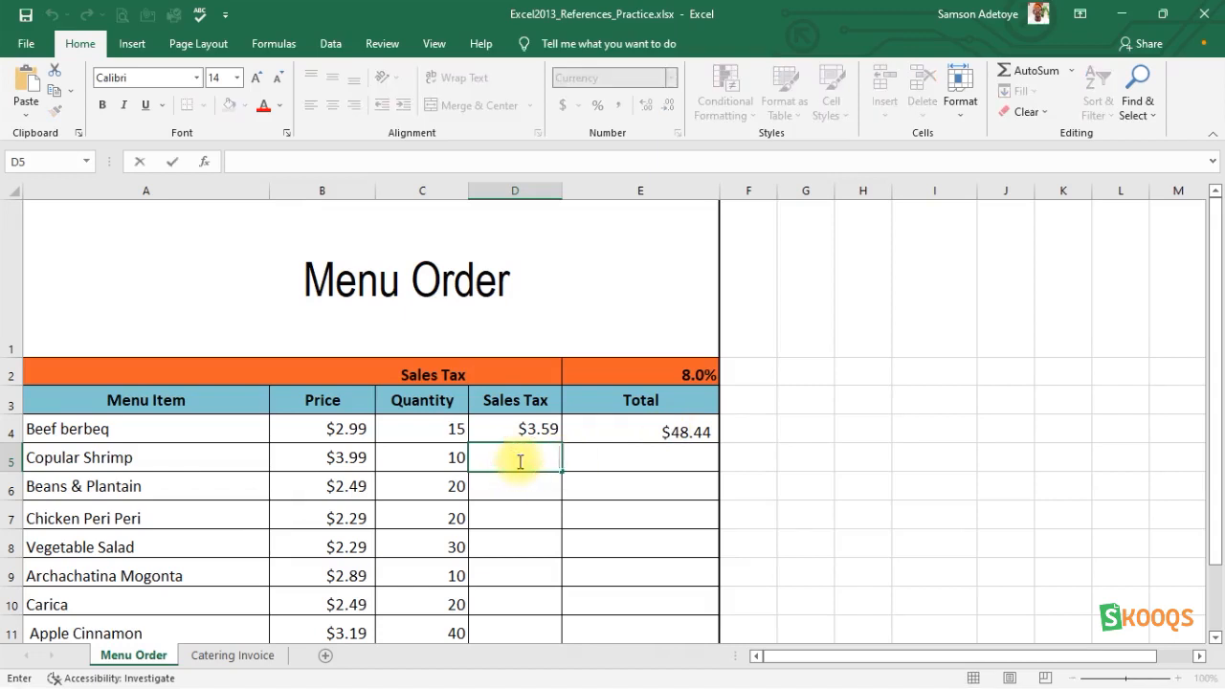
pyautogui.write('=')
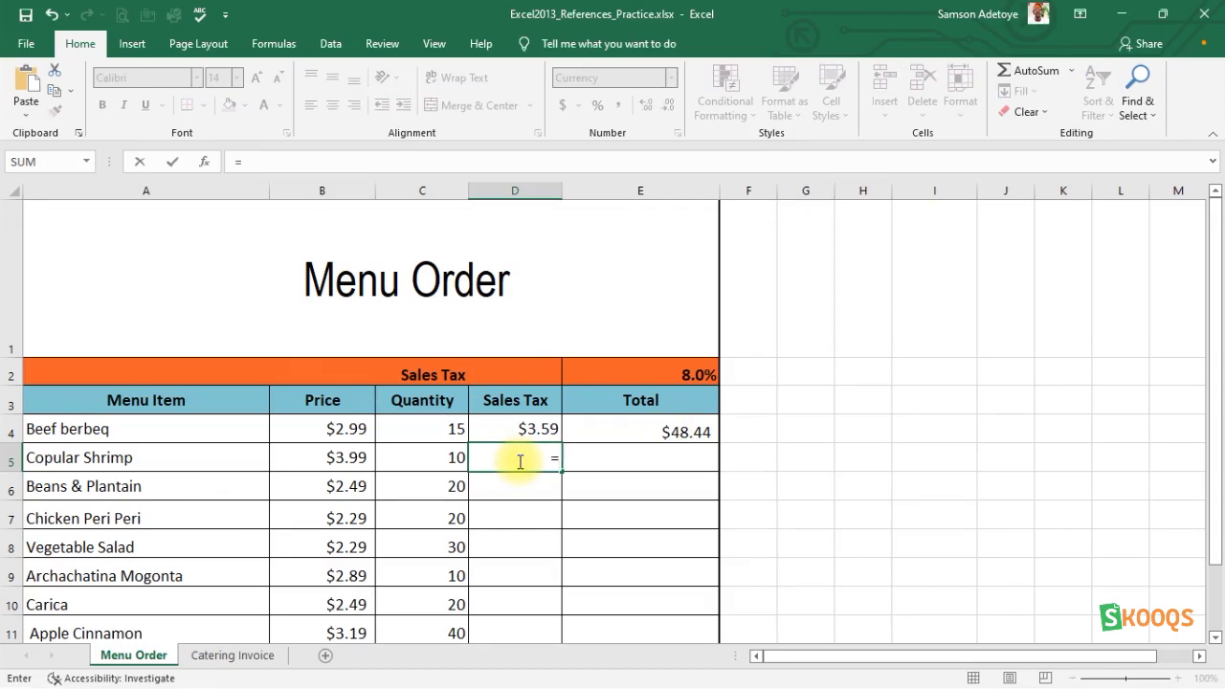
pyautogui.click(347, 459)
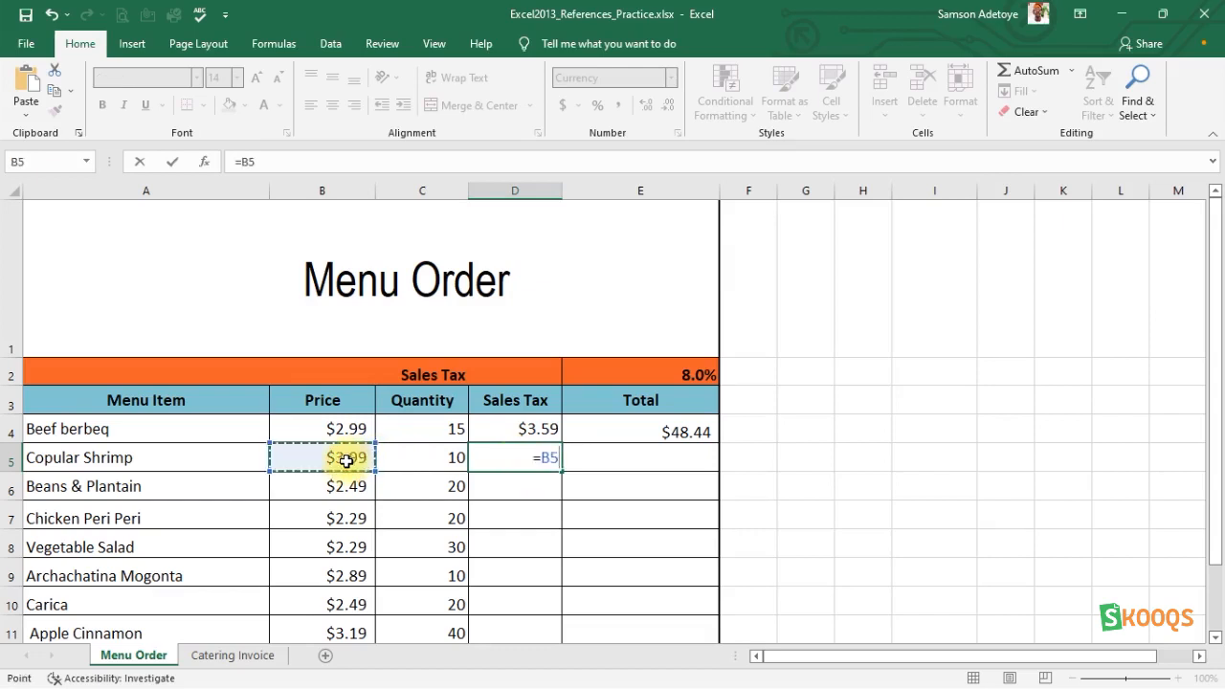
pyautogui.write('*')
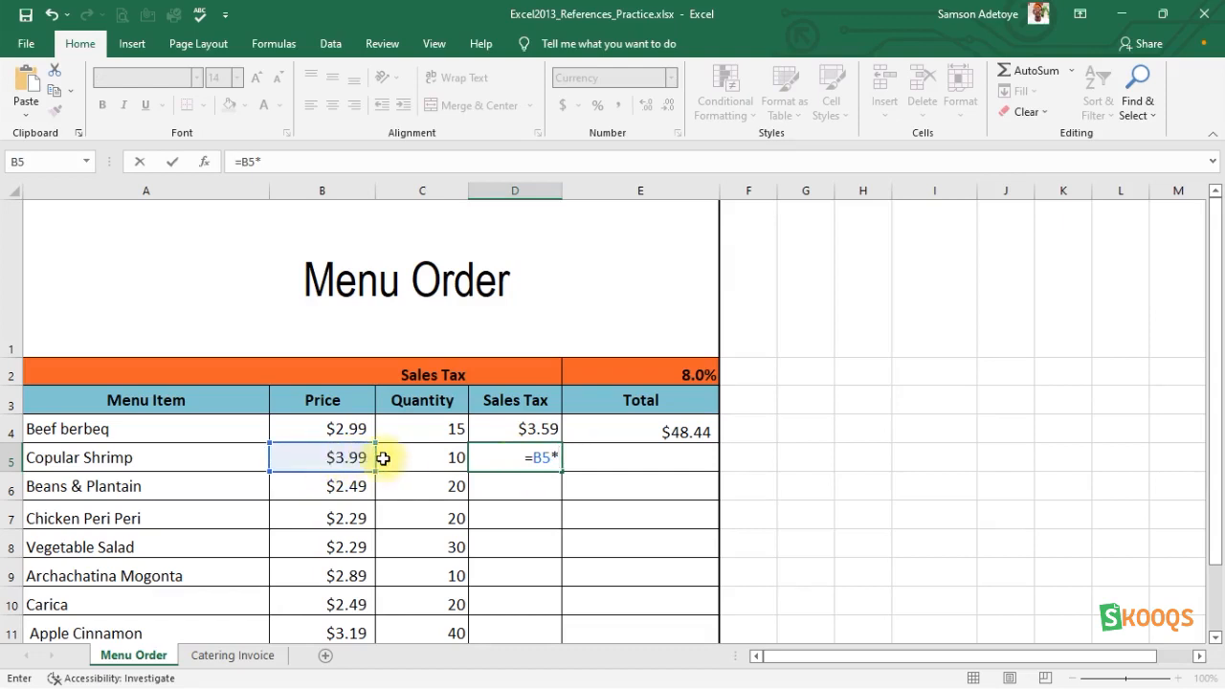
pyautogui.click(406, 452)
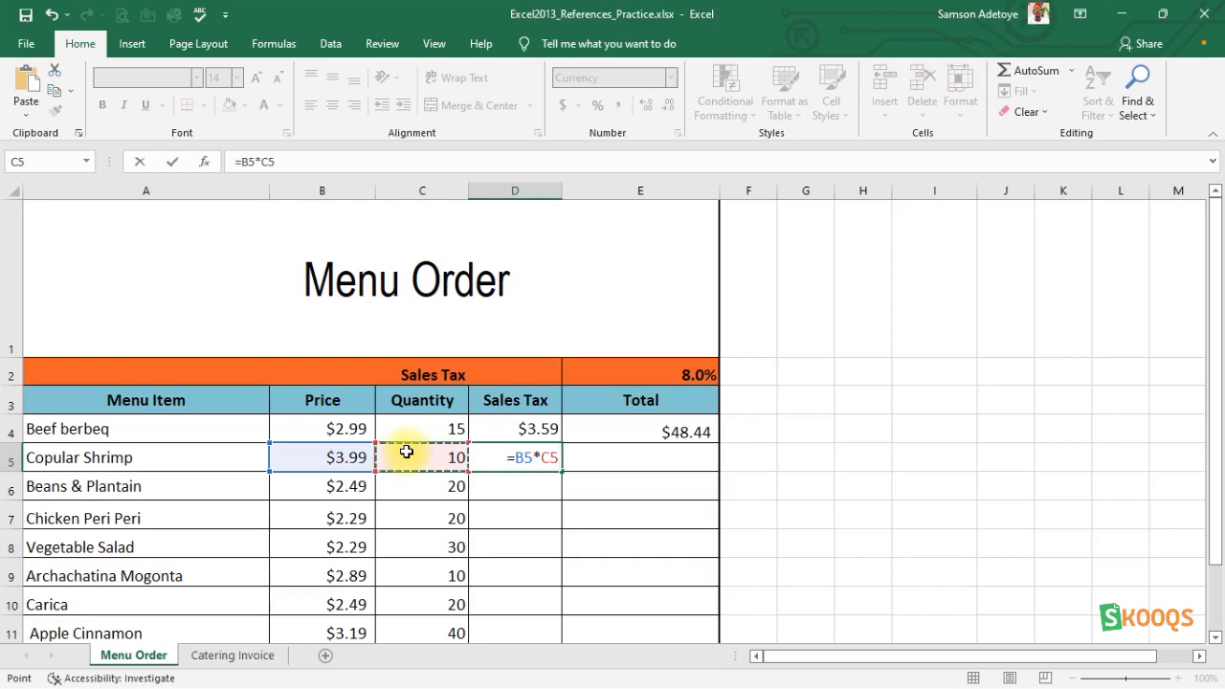
pyautogui.write('*')
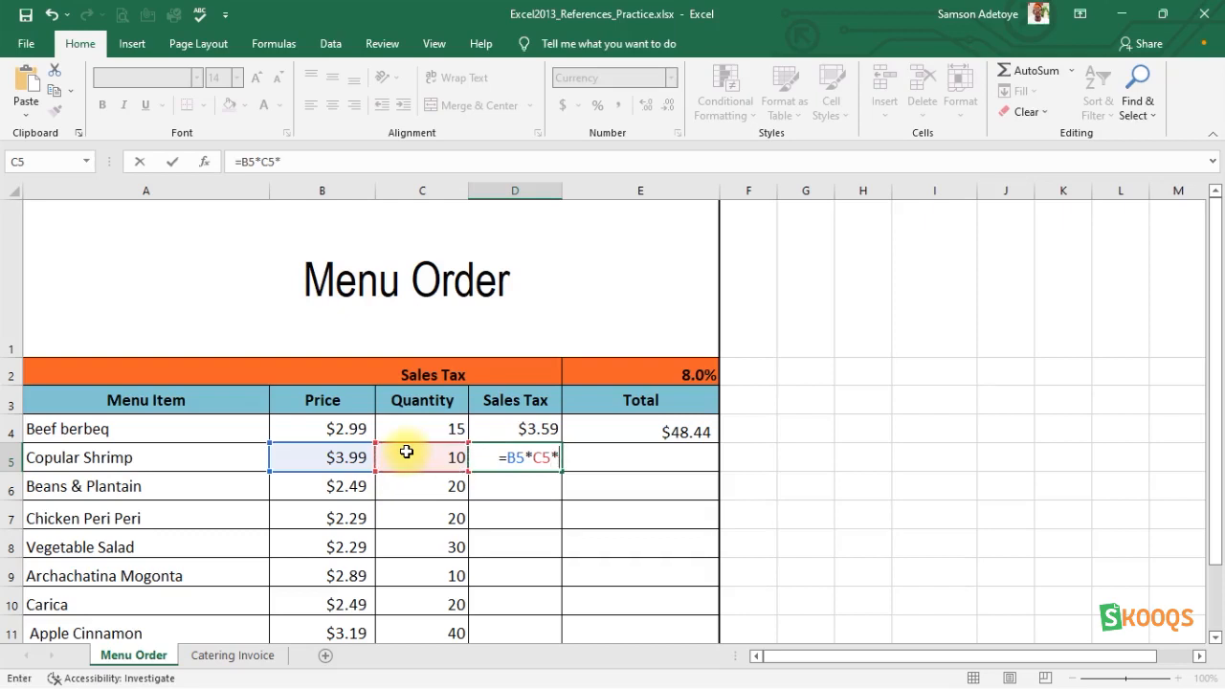
pyautogui.click(541, 461)
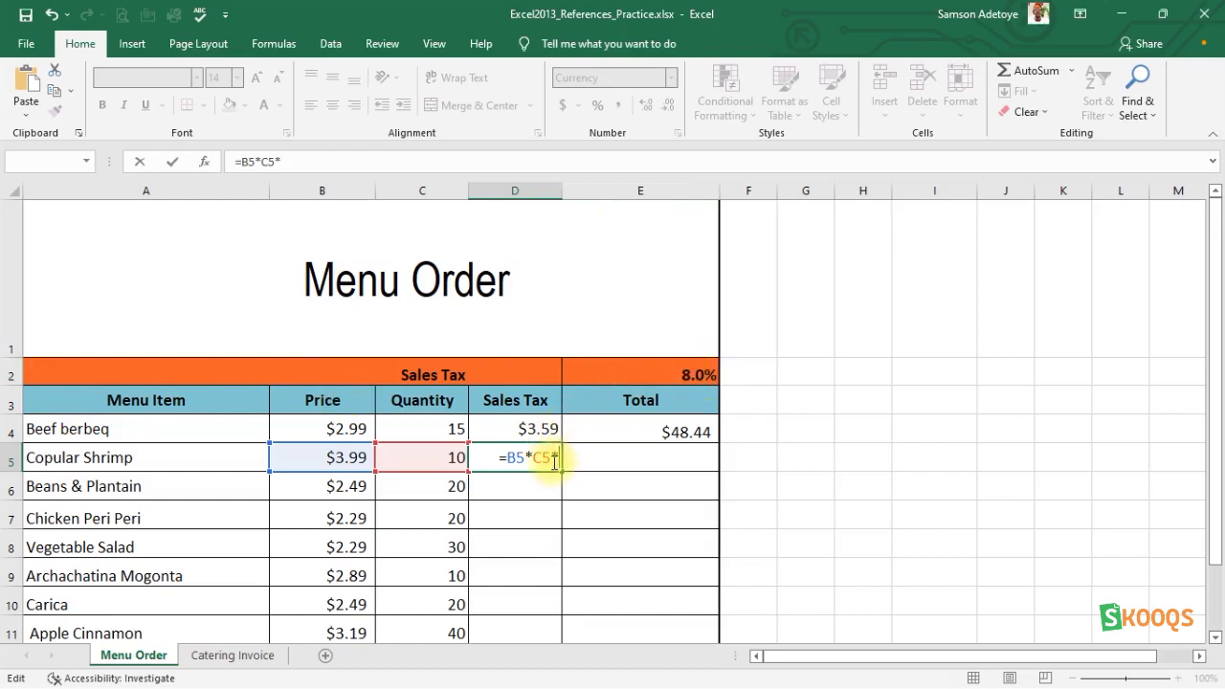
pyautogui.write('8.0')
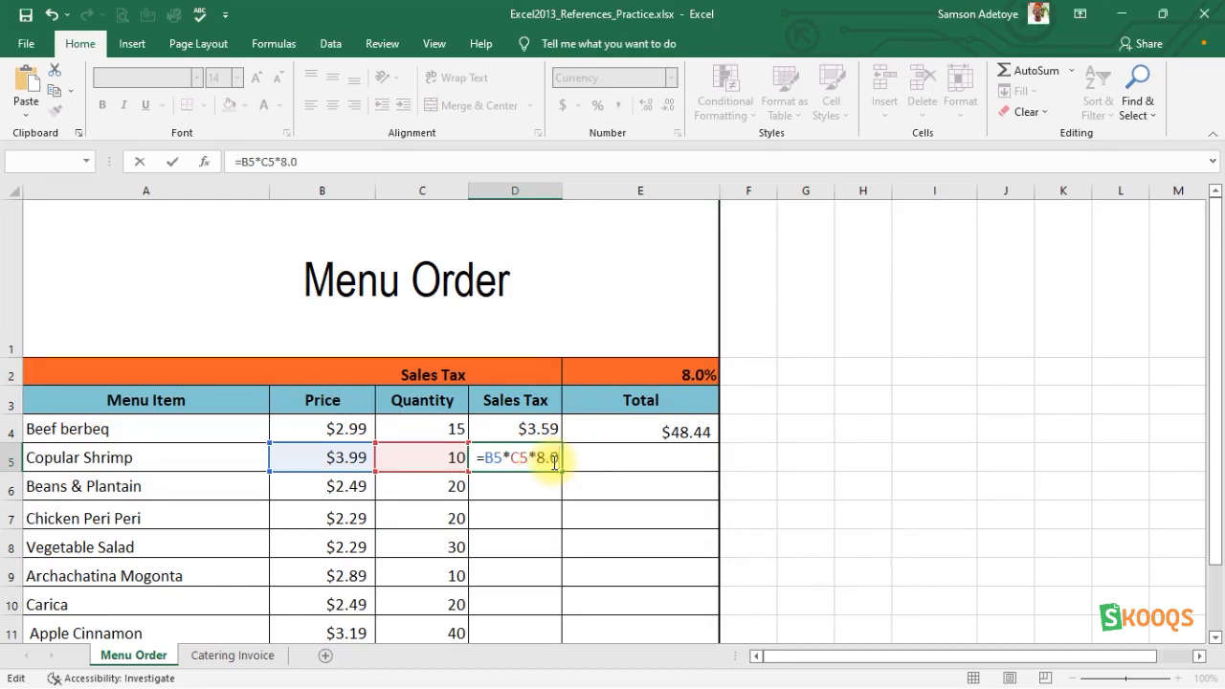
# Wrap B5*C5 in parentheses in the D5 formula and enter it as =(B5*C5)*8.0.
pyautogui.click(487, 459)
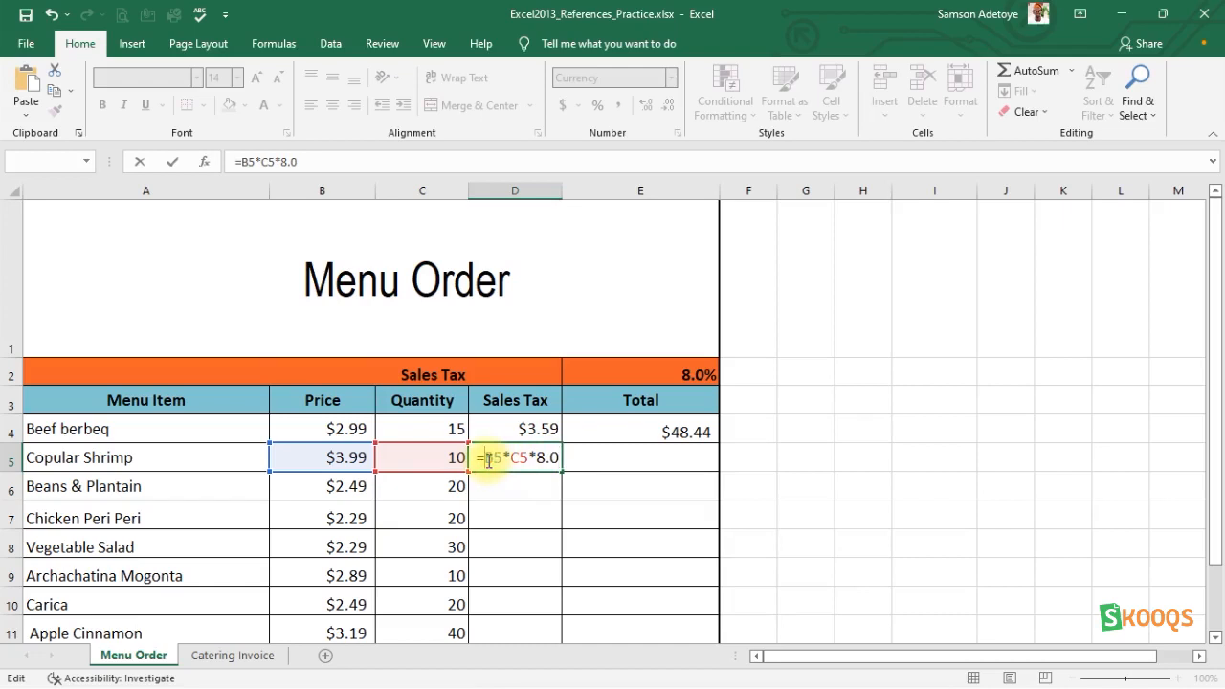
pyautogui.write('(')
pyautogui.press('Right')
pyautogui.press('Right')
pyautogui.press('Right')
pyautogui.press('Right')
pyautogui.press('Right')
pyautogui.press('Right')
pyautogui.press('Left')
pyautogui.write(')')
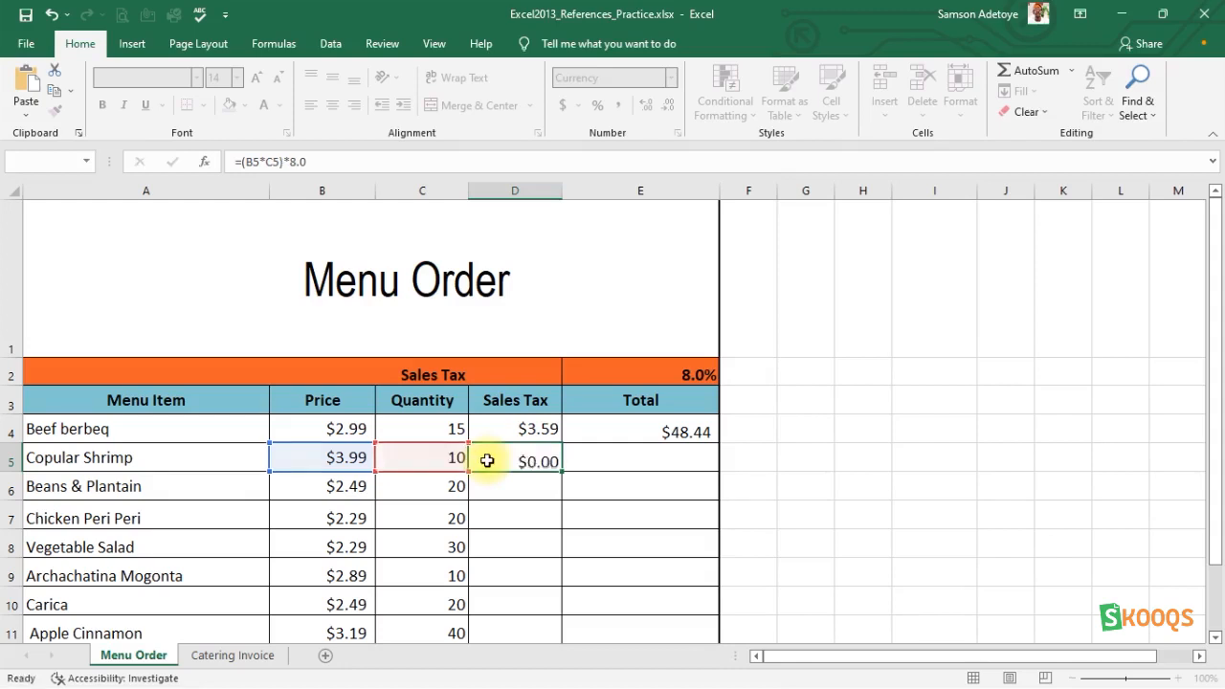
pyautogui.press('Return')
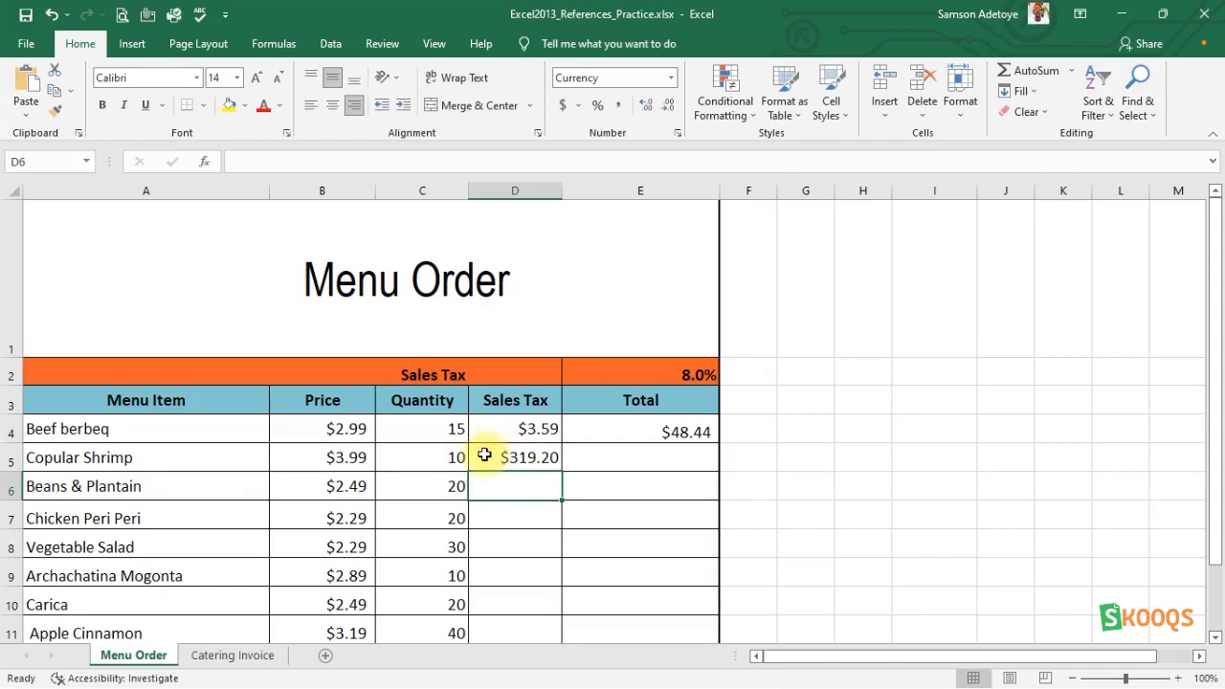
# Begin a formula in the Total cell E5 of the Copular Shrimp row.
pyautogui.click(603, 458)
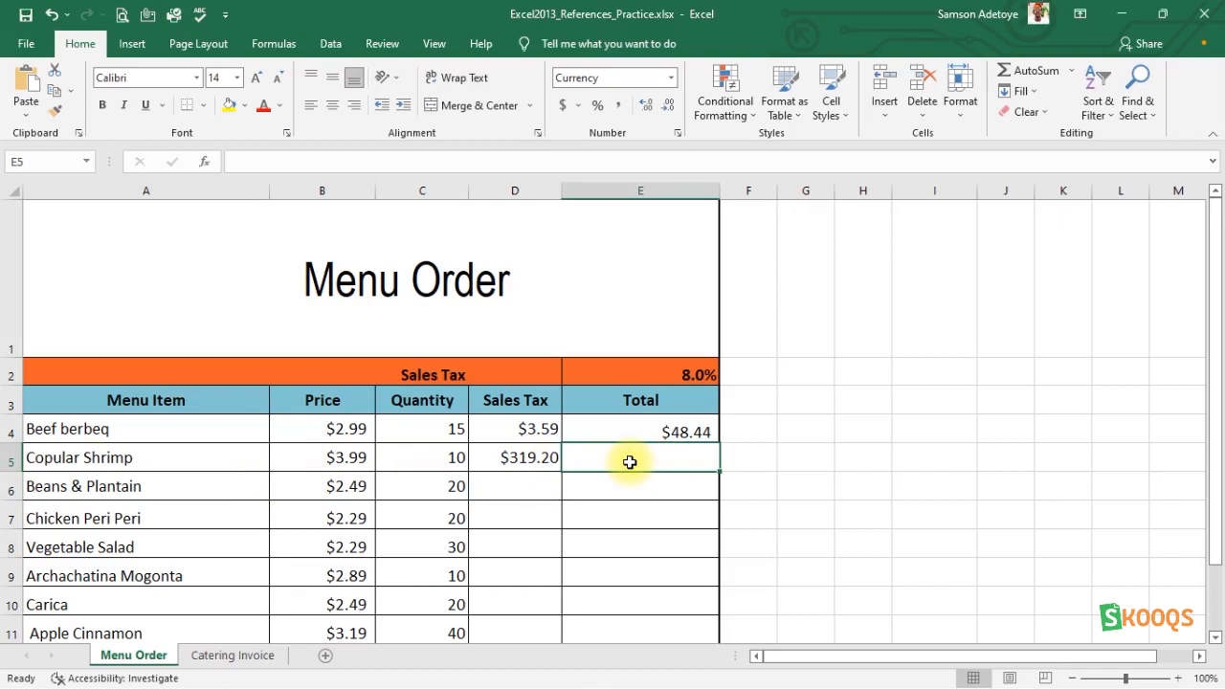
pyautogui.write('=')
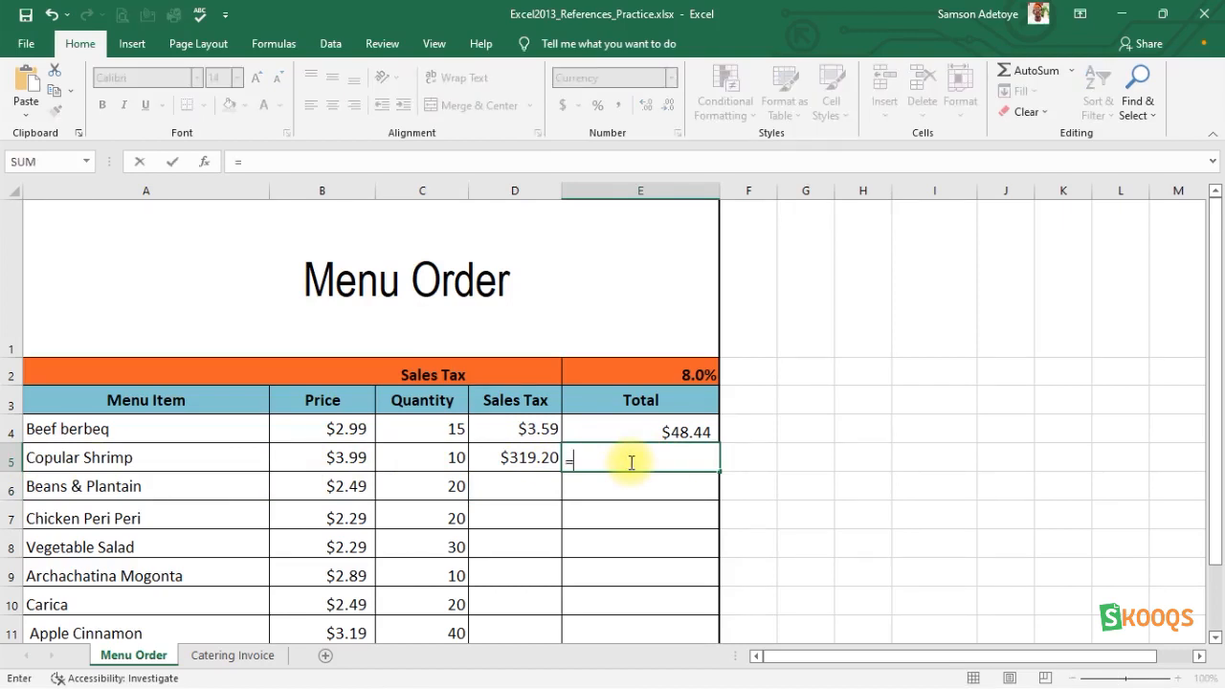
pyautogui.click(345, 461)
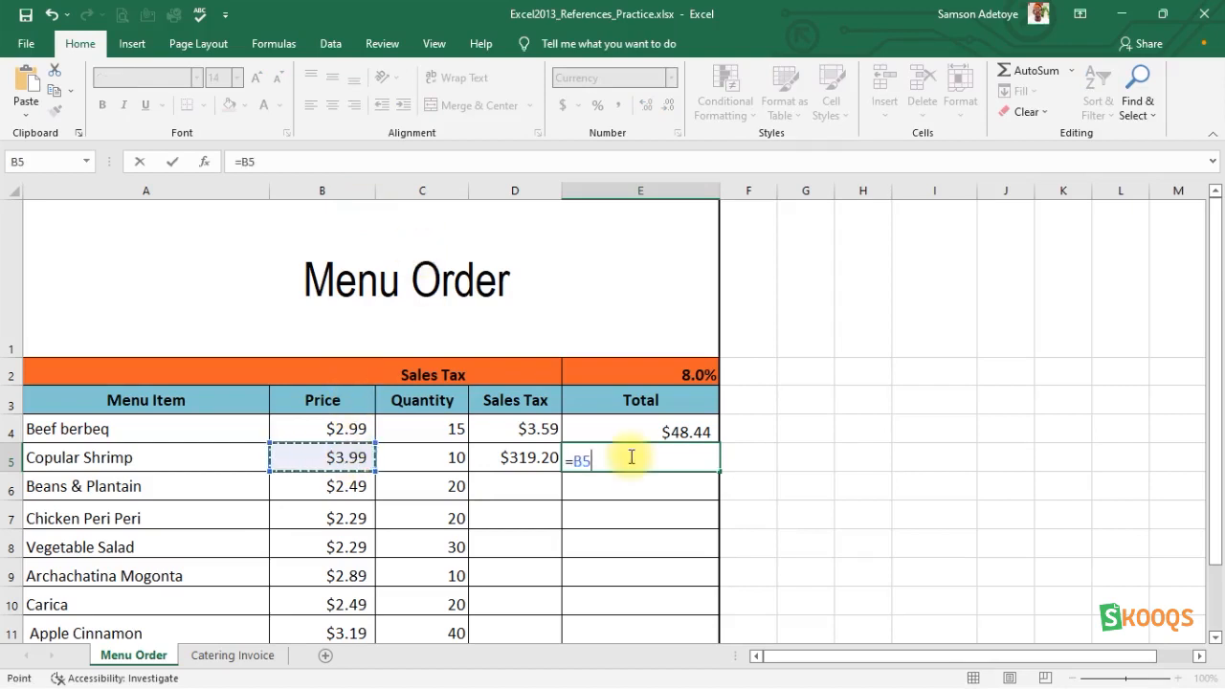
pyautogui.write('*')
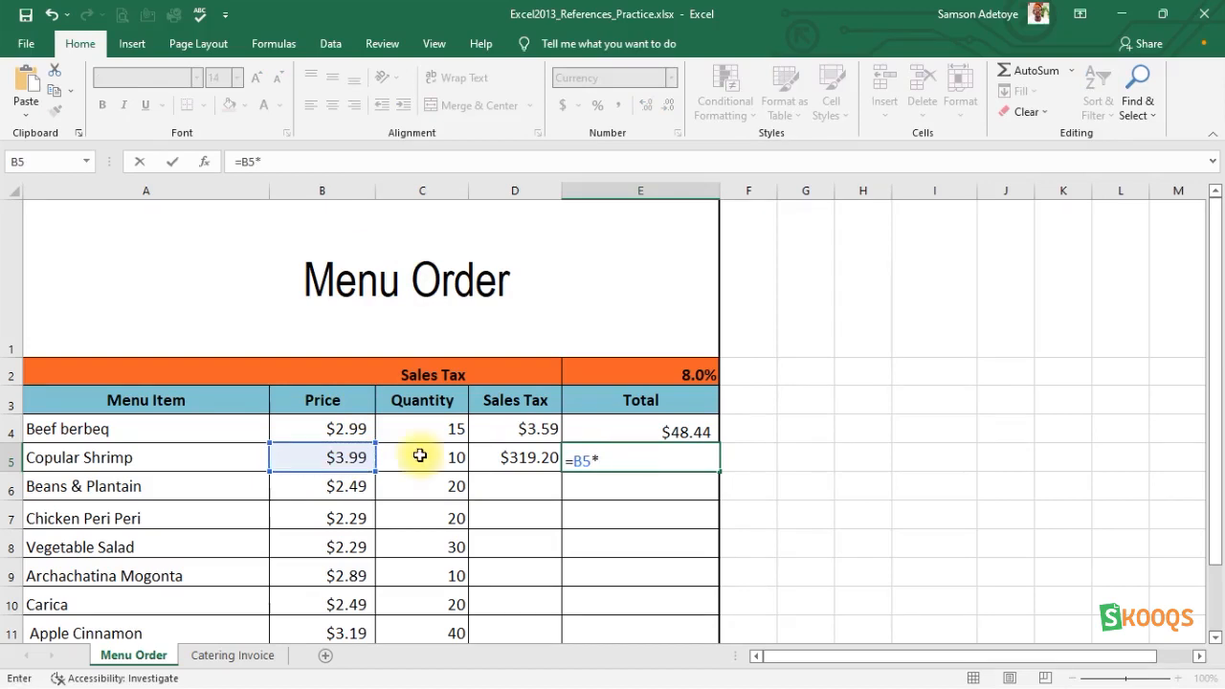
pyautogui.press('BackSpace')
pyautogui.press('BackSpace')
pyautogui.press('BackSpace')
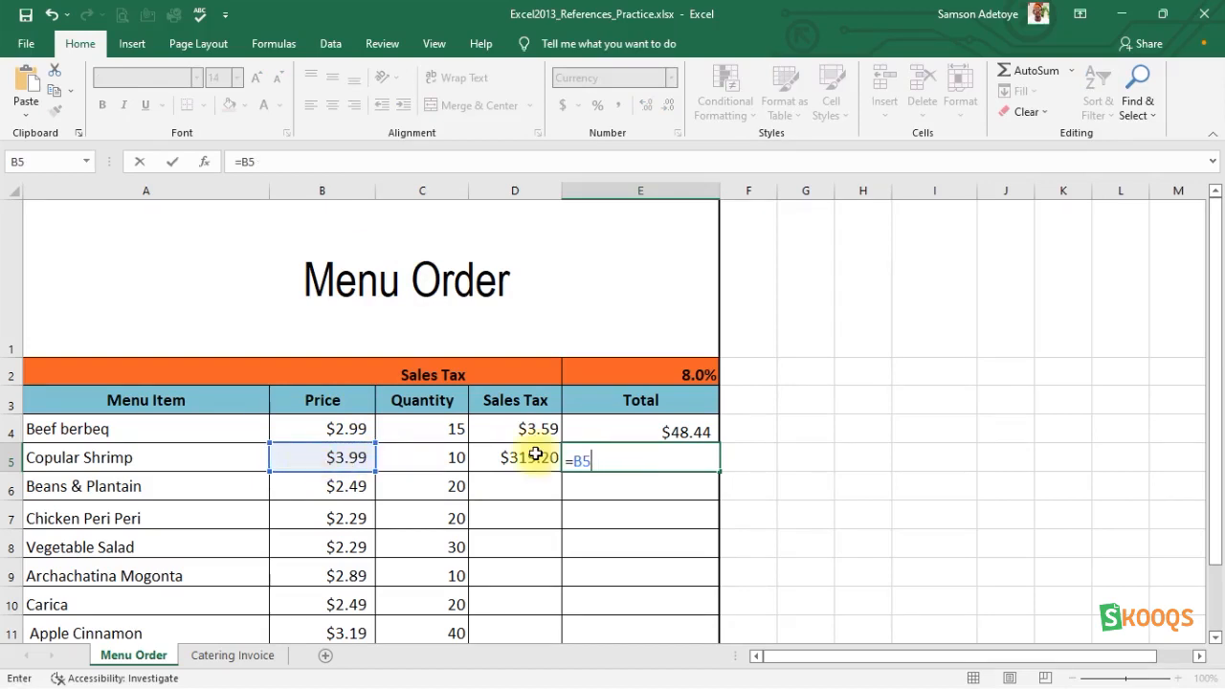
# Complete and enter the E5 formula as =B5*C5+D5, multiplying price by quantity and adding the sales tax.
pyautogui.click(333, 460)
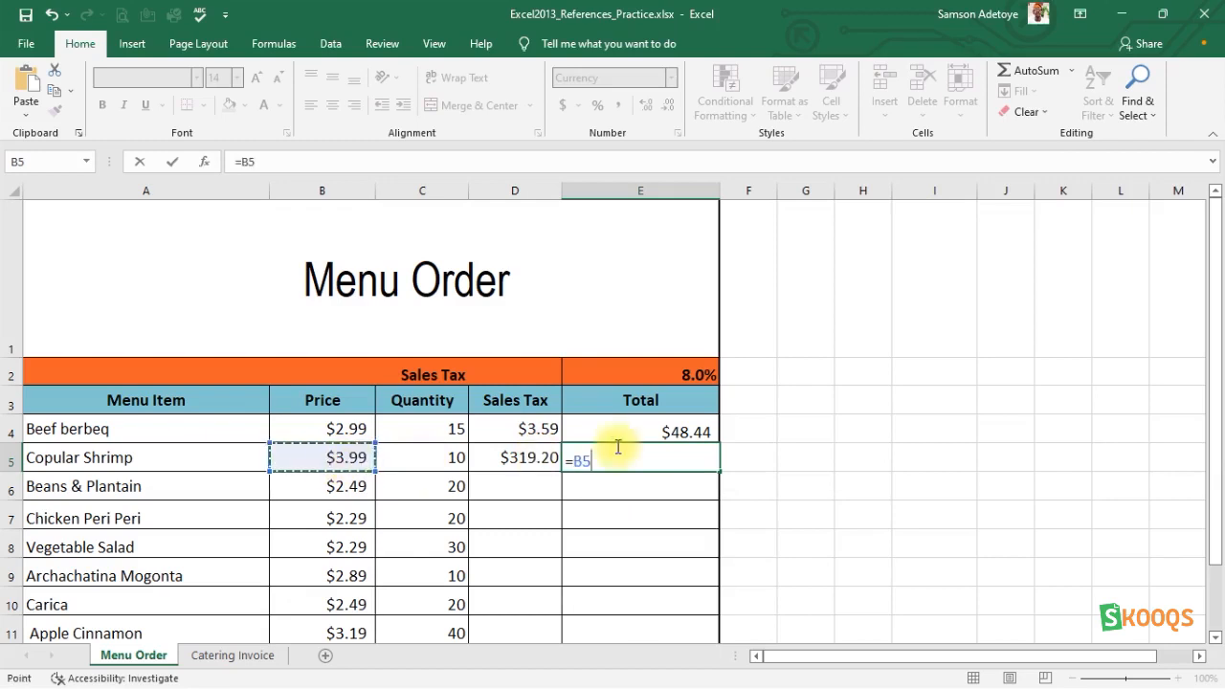
pyautogui.write('*')
pyautogui.click(424, 460)
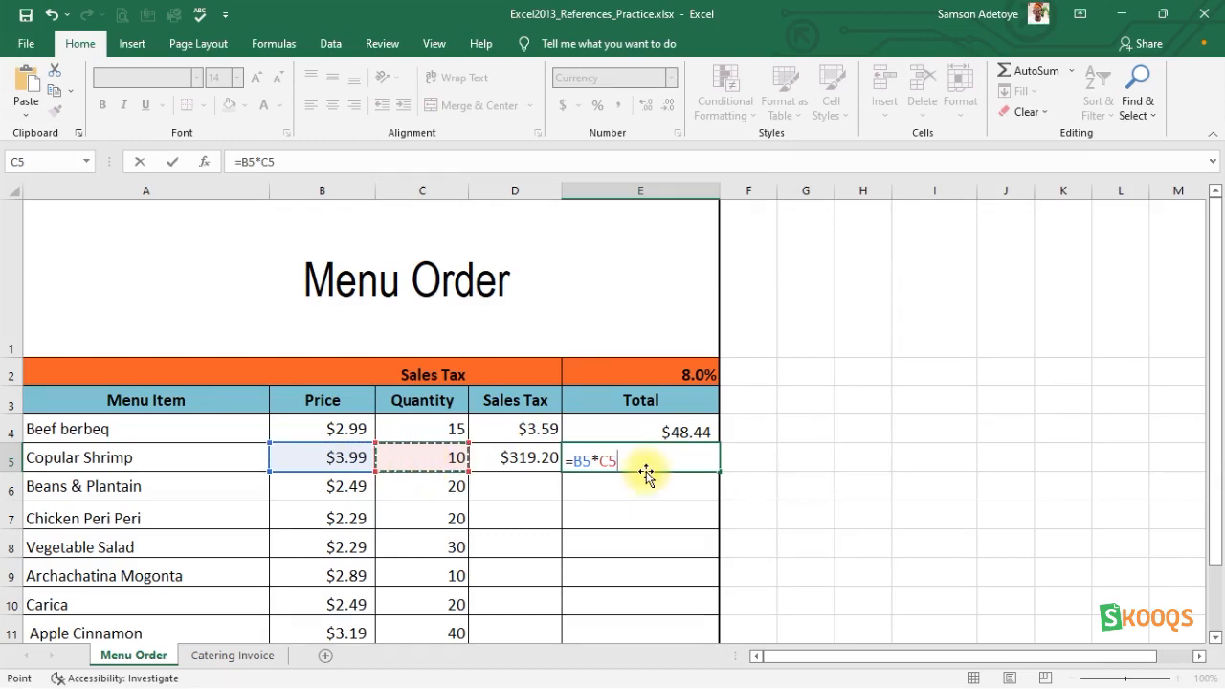
pyautogui.write('+d')
pyautogui.press('BackSpace')
pyautogui.write('D5')
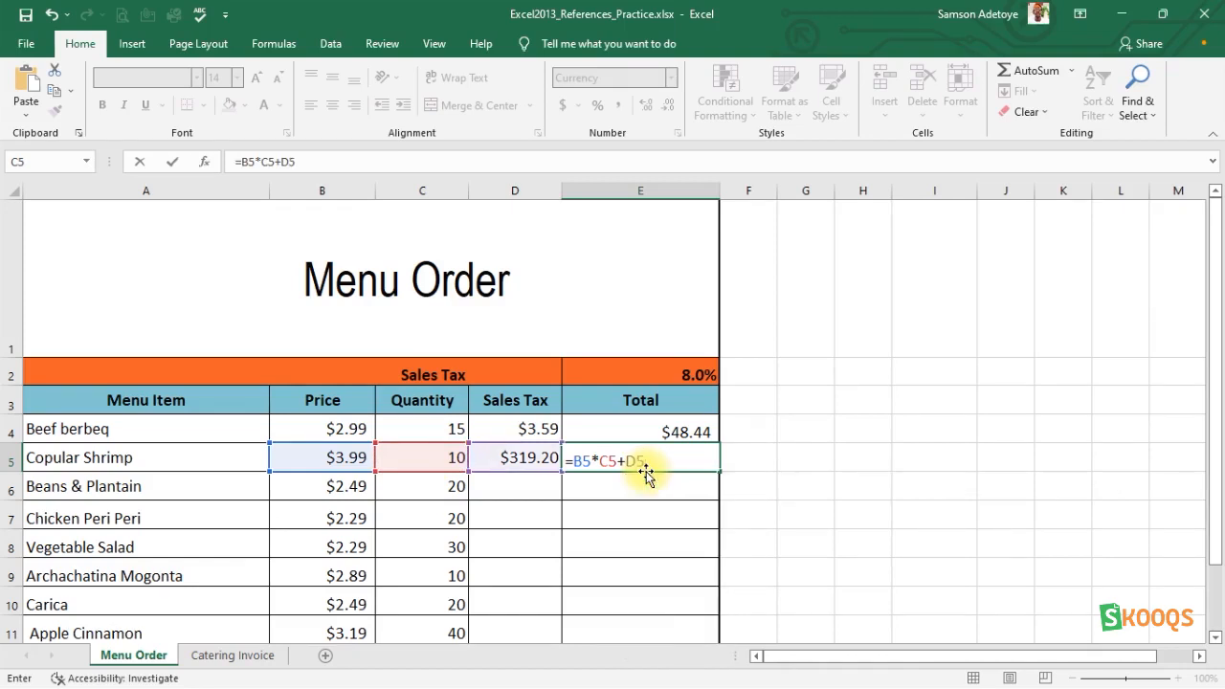
pyautogui.press('Return')
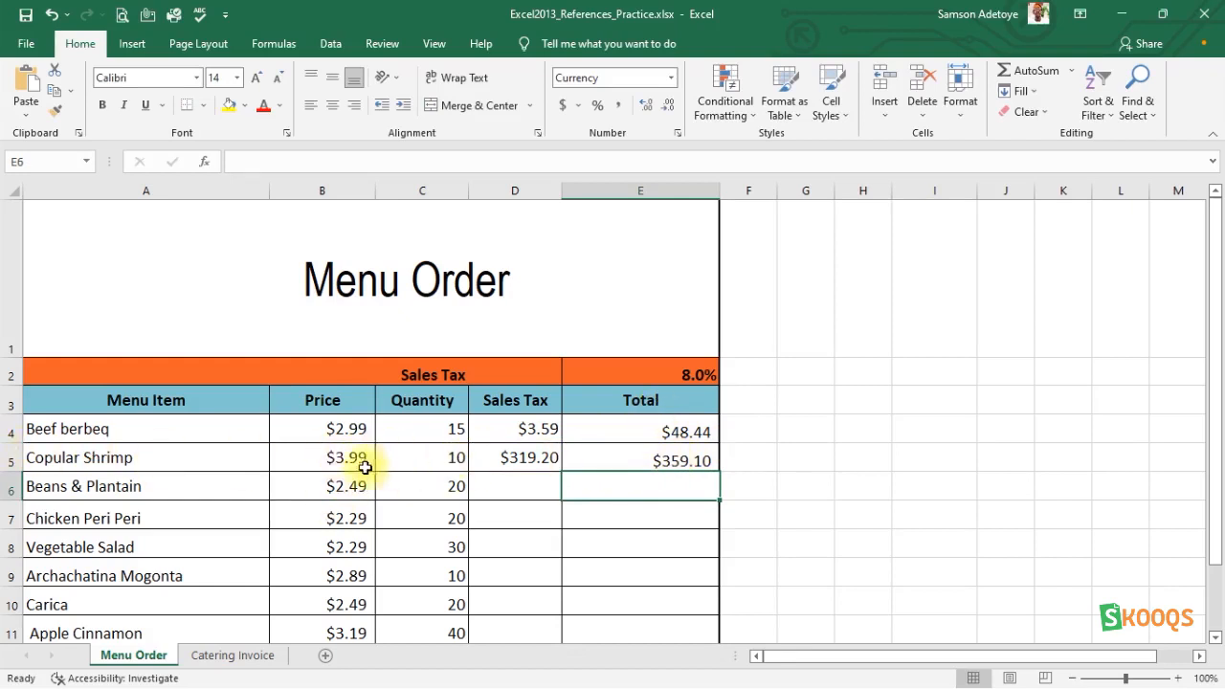
# Fill the total formula from E5 down through E14, the last beverage row.
pyautogui.click(519, 463)
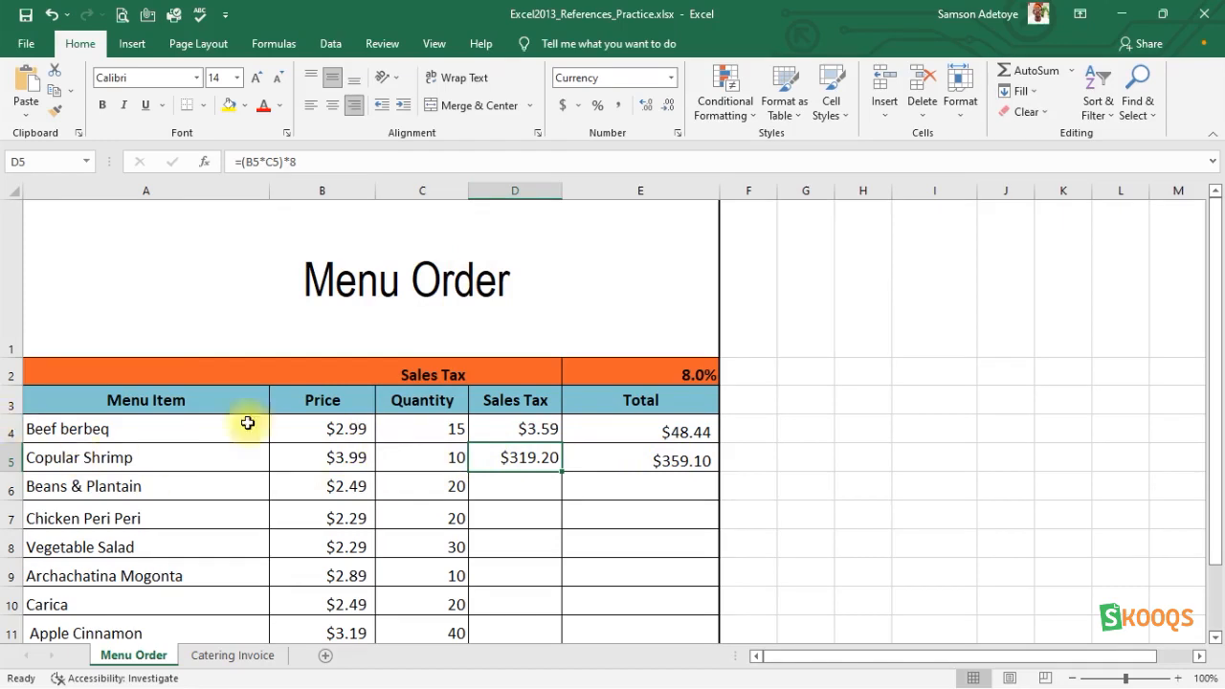
pyautogui.click(683, 459)
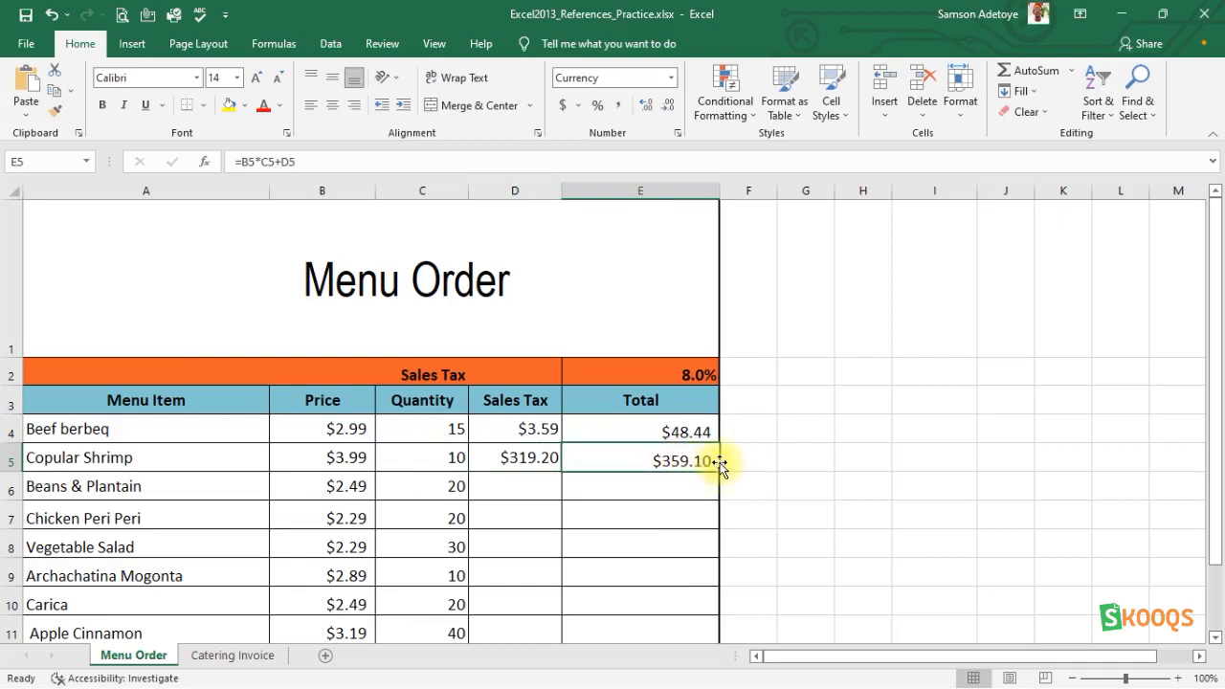
pyautogui.scroll(-1, 718, 467)
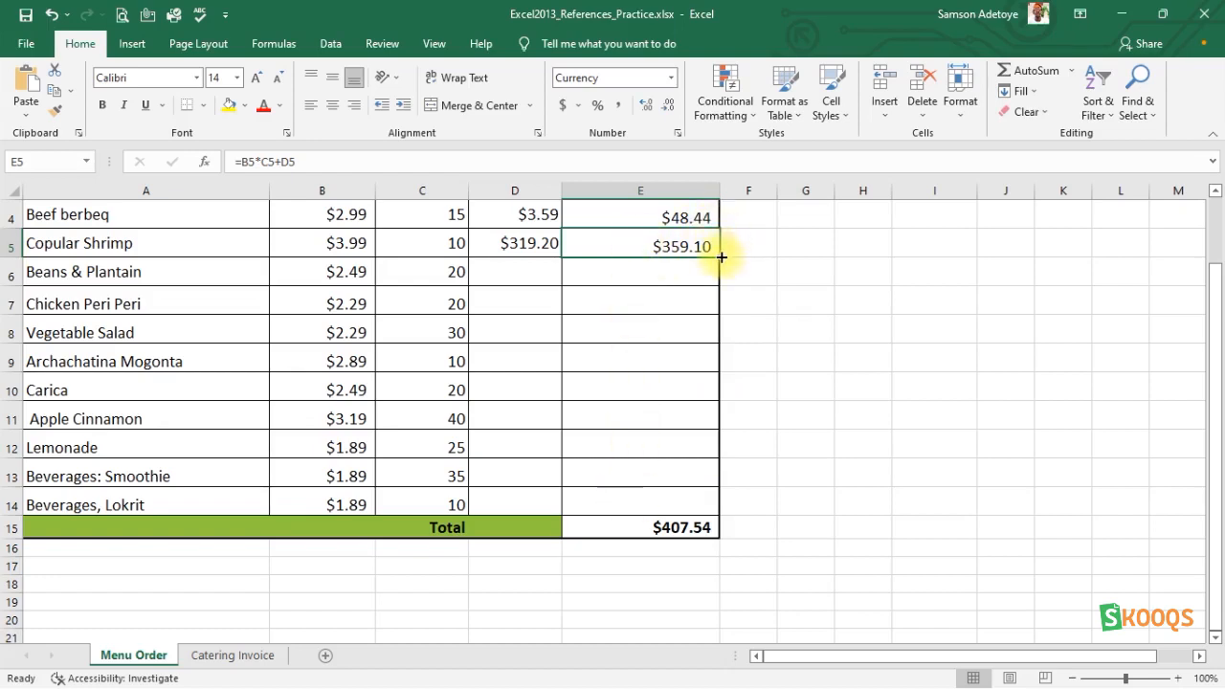
pyautogui.moveTo(717, 252); pyautogui.dragTo(713, 508)
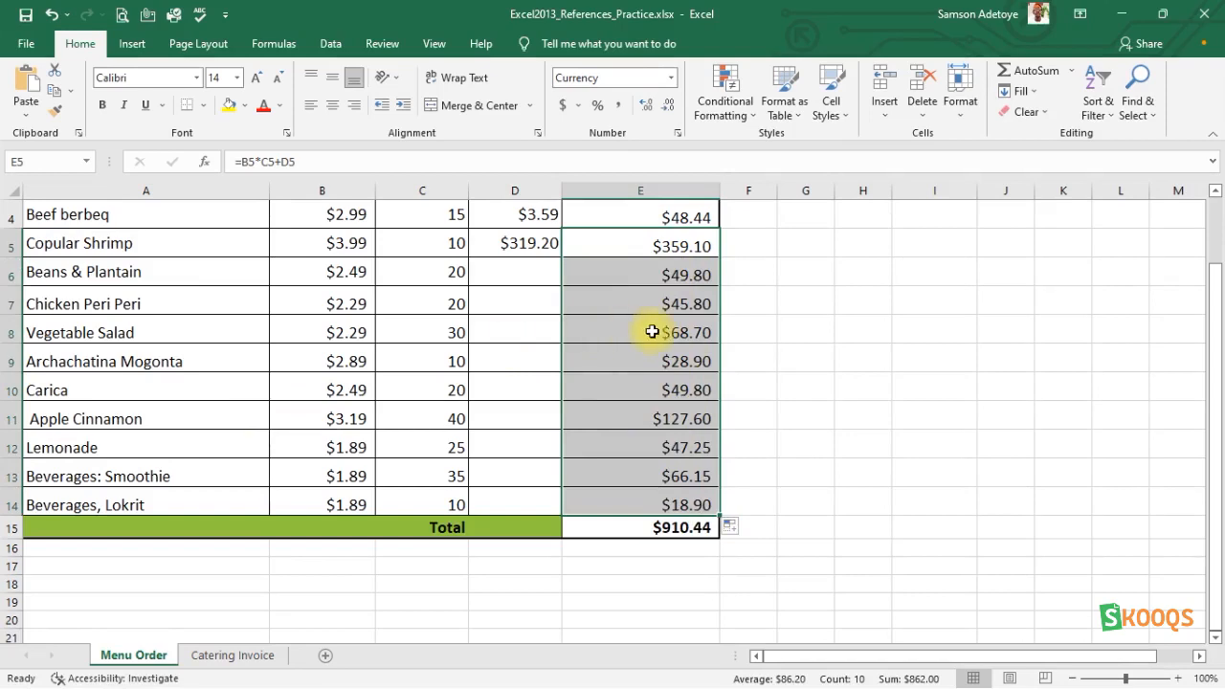
# Inspect the total formulas in E5 and E6 to compare the cell references they use.
pyautogui.scroll(1, 652, 330)
pyautogui.scroll(-1, 652, 330)
pyautogui.scroll(1, 652, 331)
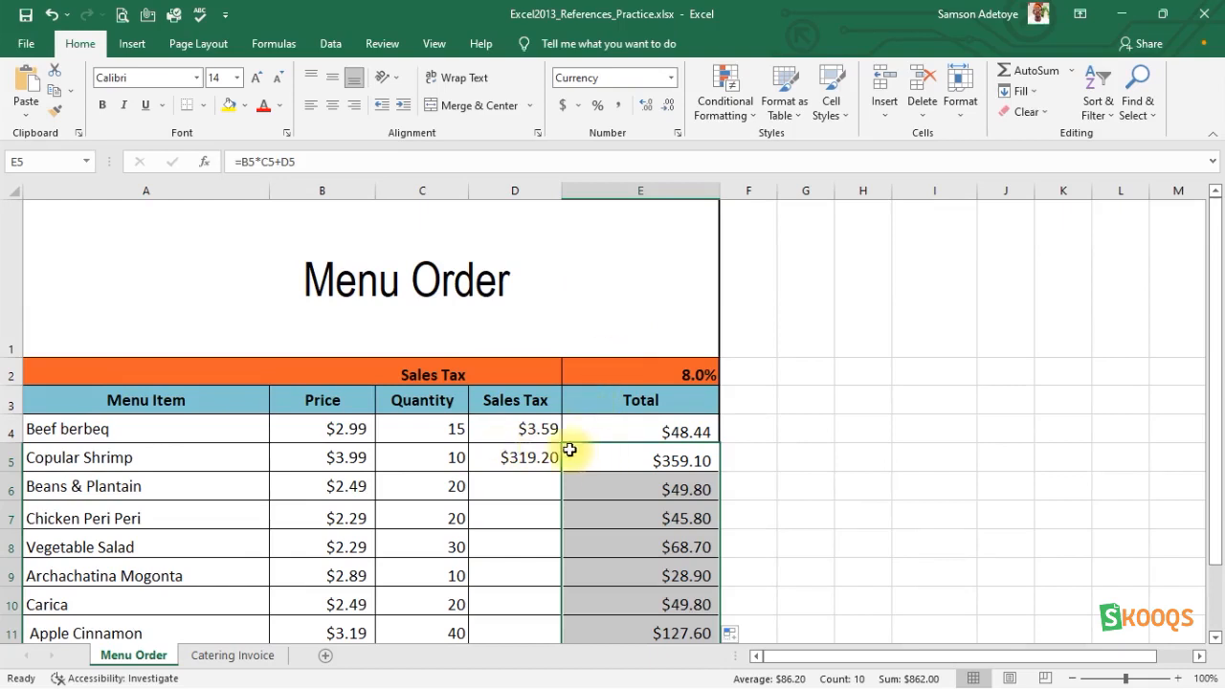
pyautogui.doubleClick(643, 460)
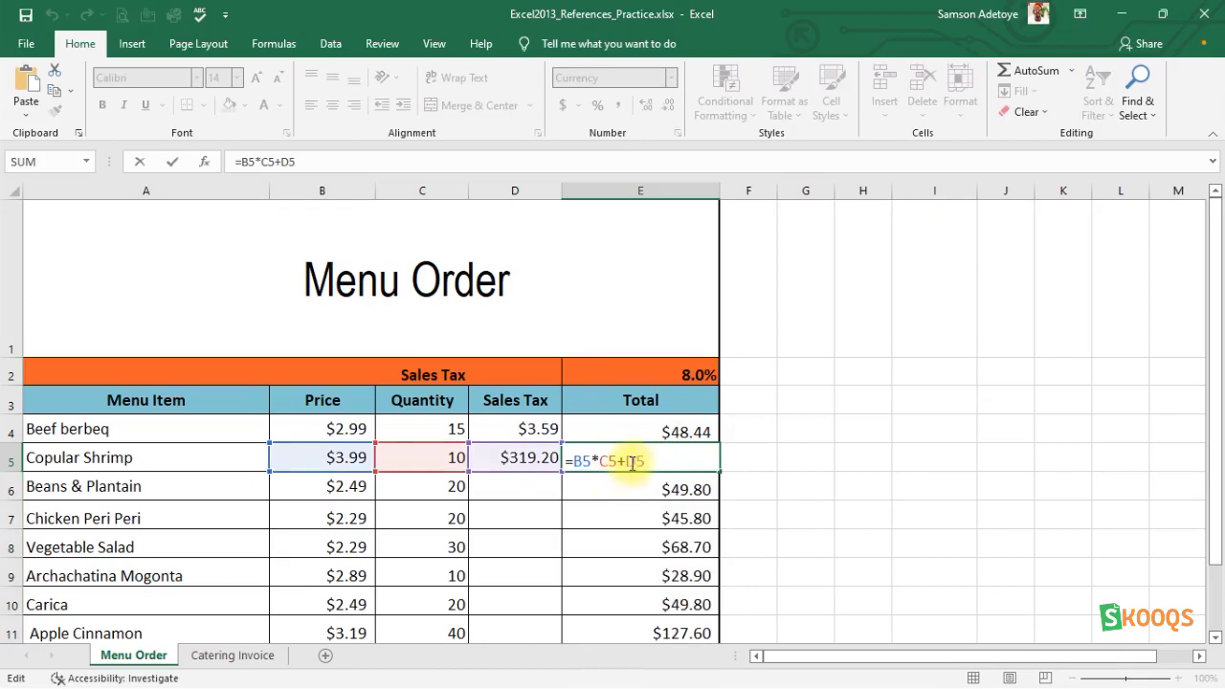
pyautogui.press('Return')
pyautogui.doubleClick(598, 490)
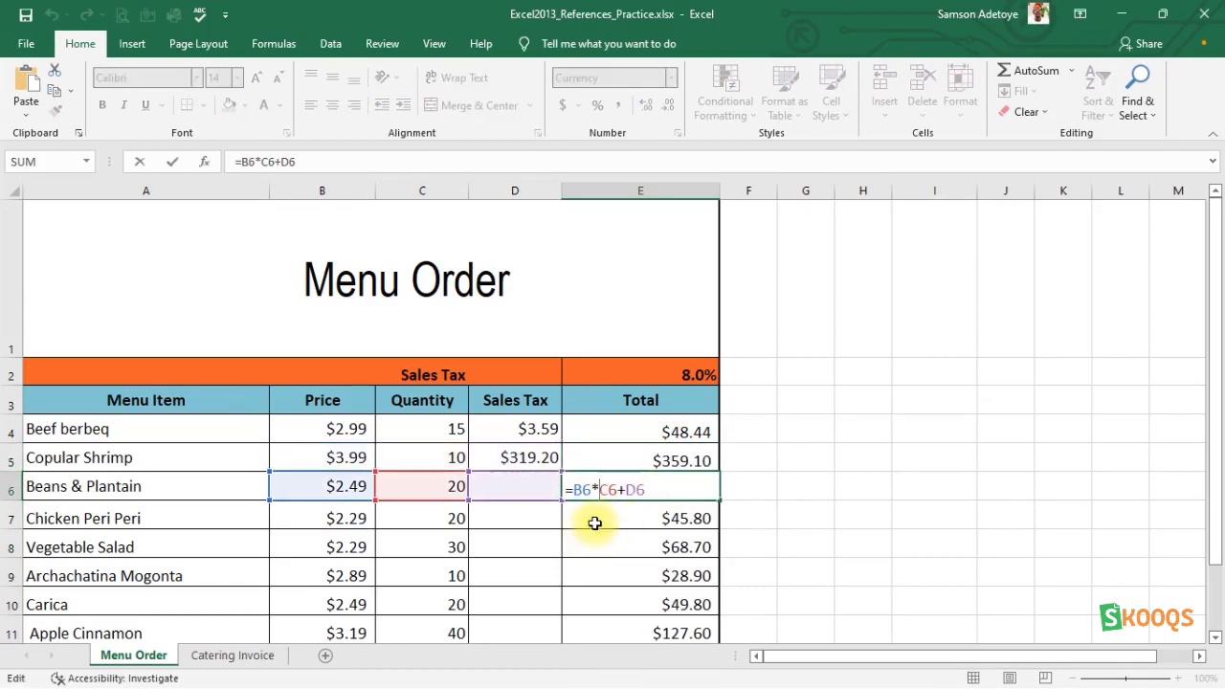
pyautogui.click(596, 517)
pyautogui.press('Escape')
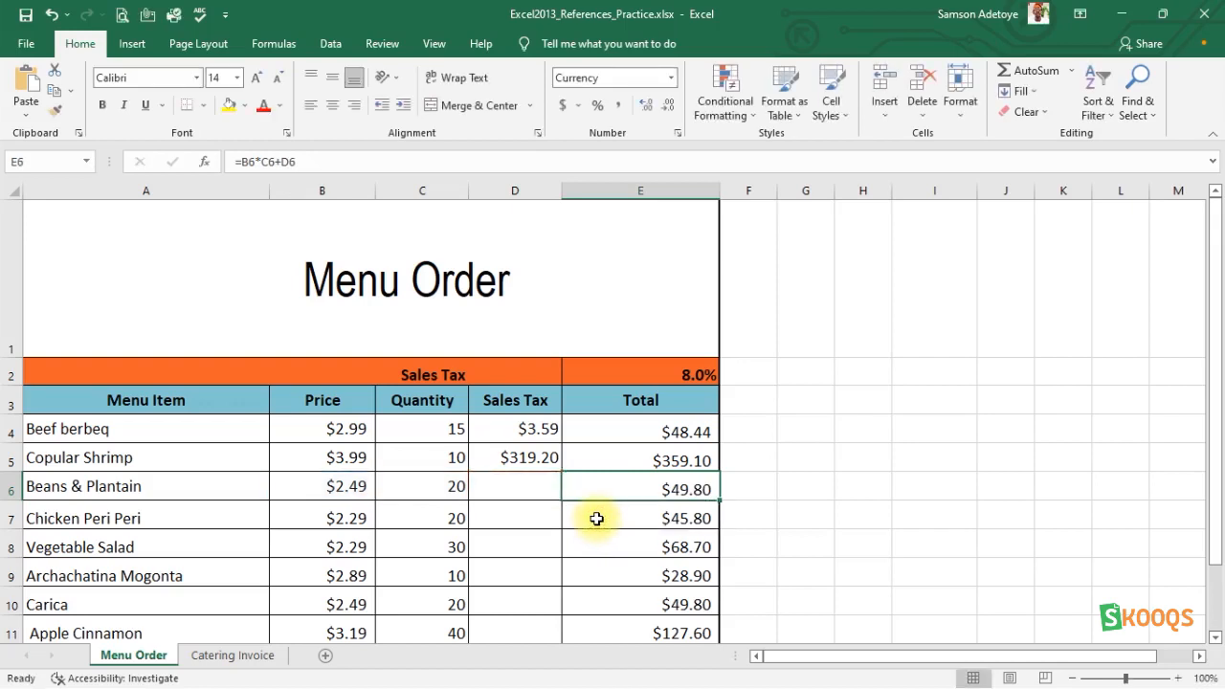
# Inspect the filled formulas in E7 and E8 to check how their references follow each row.
pyautogui.click(596, 518)
pyautogui.doubleClick(596, 517)
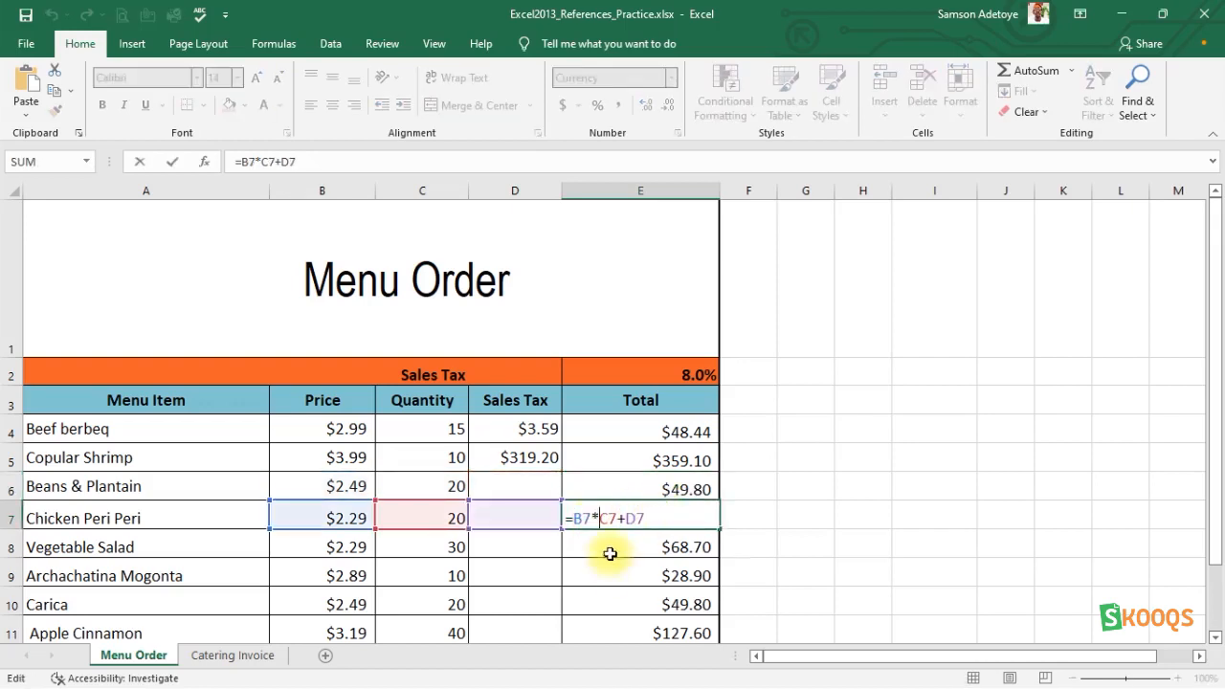
pyautogui.click(610, 551)
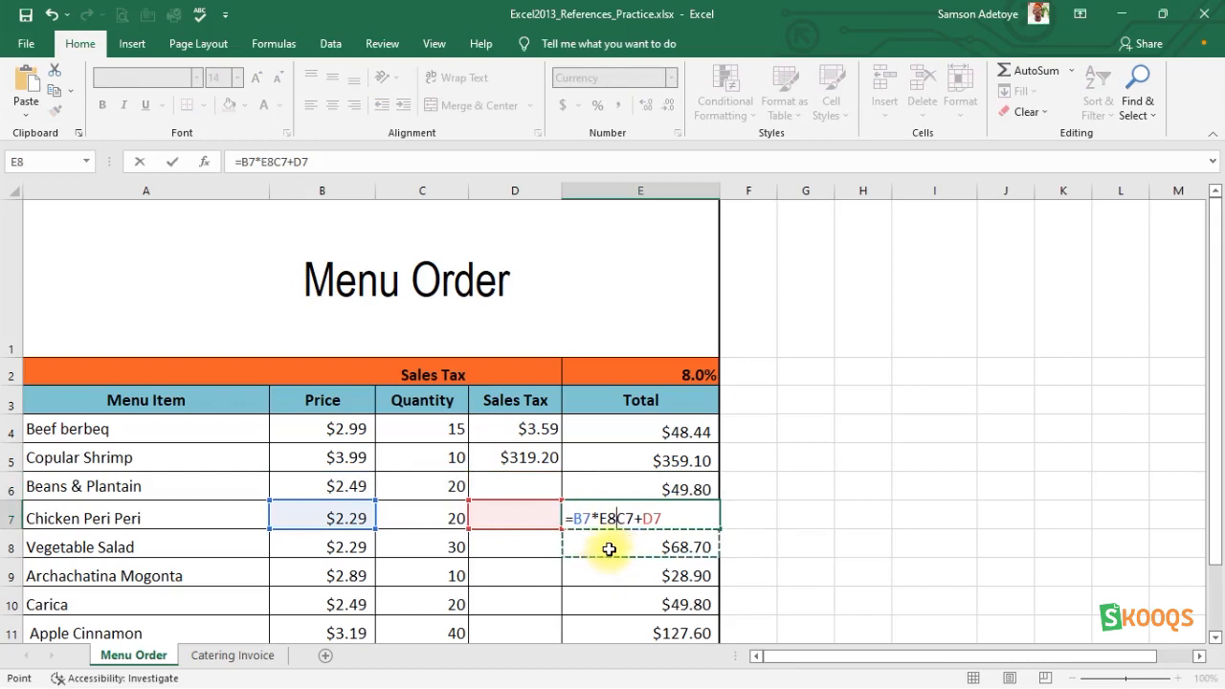
pyautogui.press('Escape')
pyautogui.click(607, 547)
pyautogui.doubleClick(622, 546)
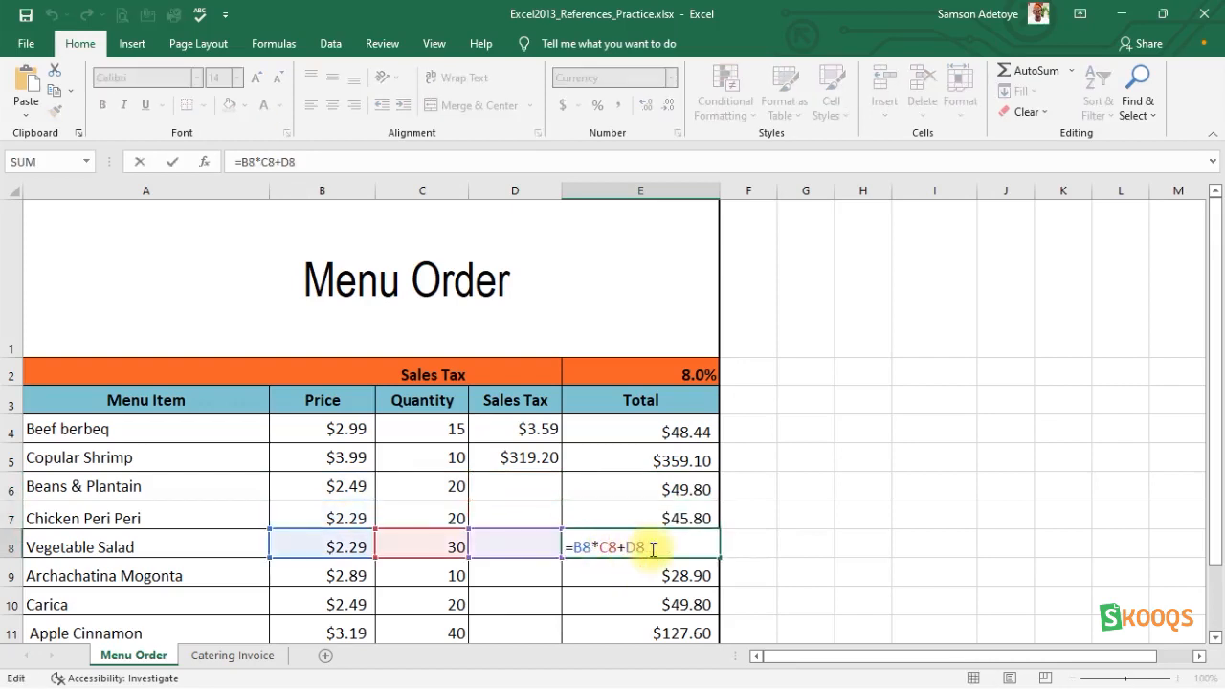
pyautogui.click(616, 522)
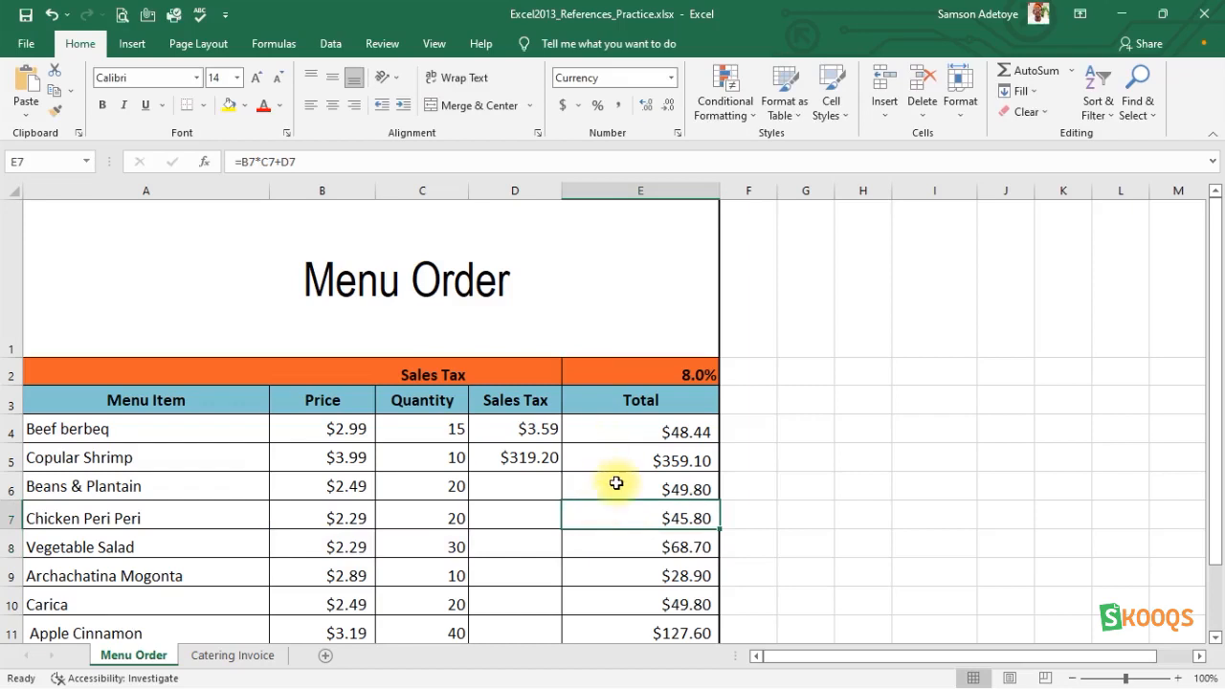
pyautogui.click(611, 324)
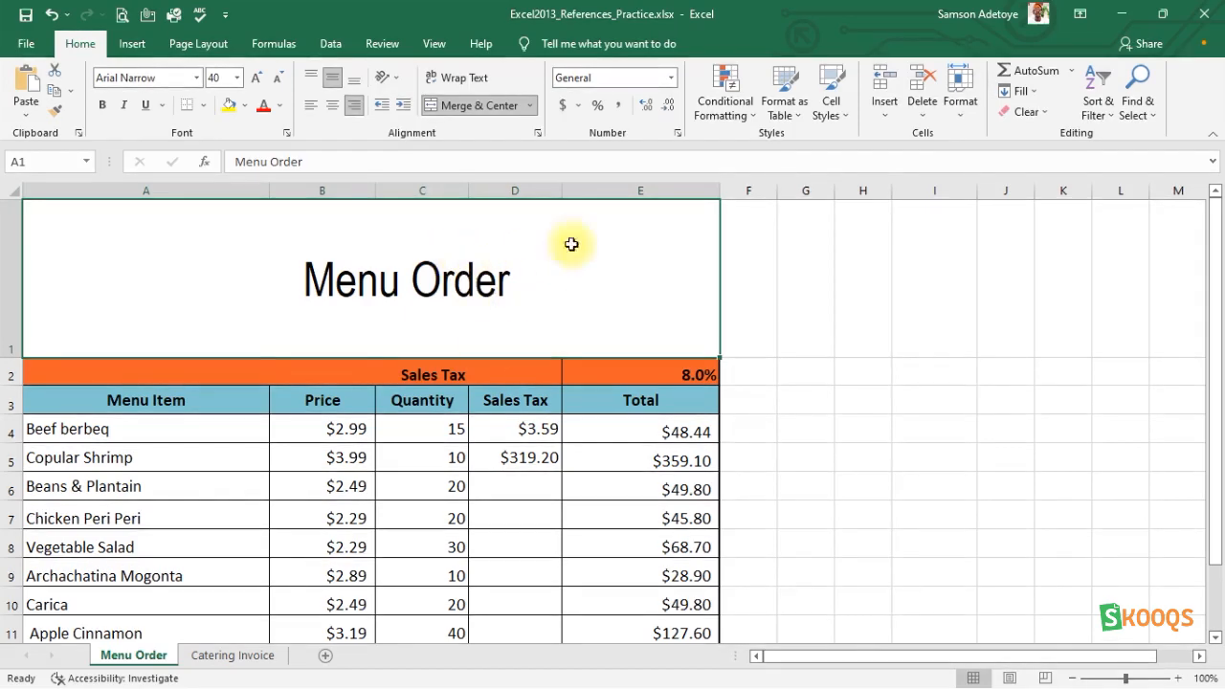
# Inspect the sales tax formulas in D4 and D5 of the Menu Order sheet.
pyautogui.click(514, 406)
pyautogui.click(585, 405)
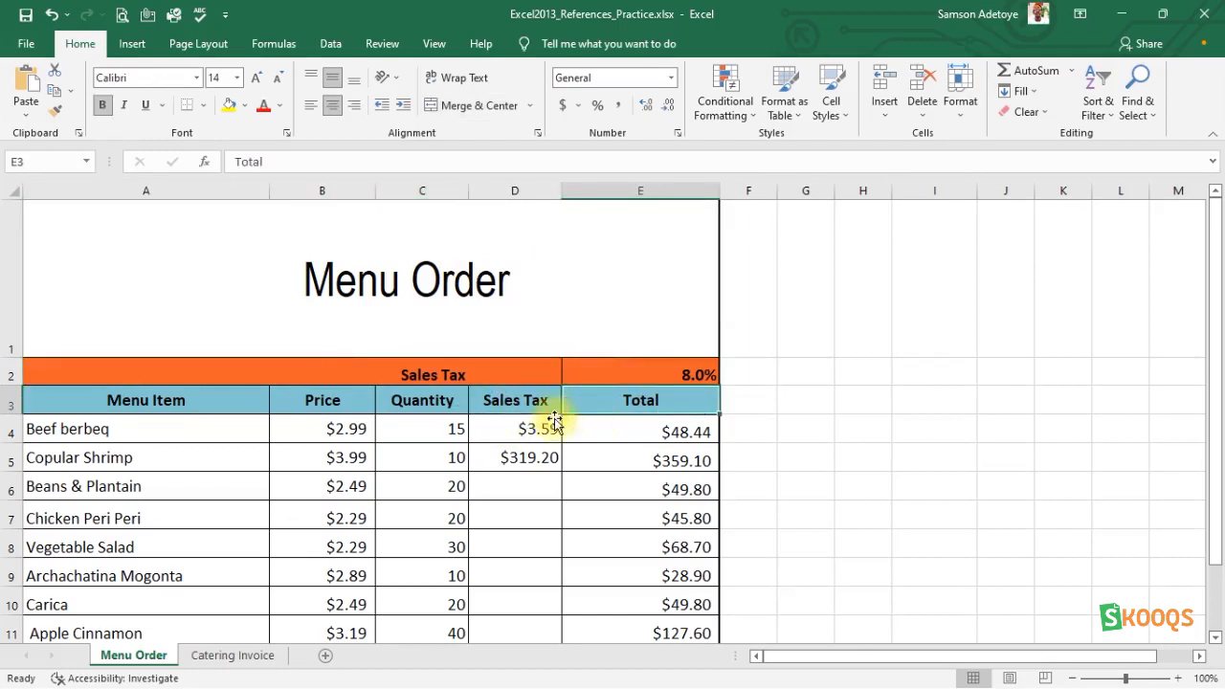
pyautogui.click(495, 429)
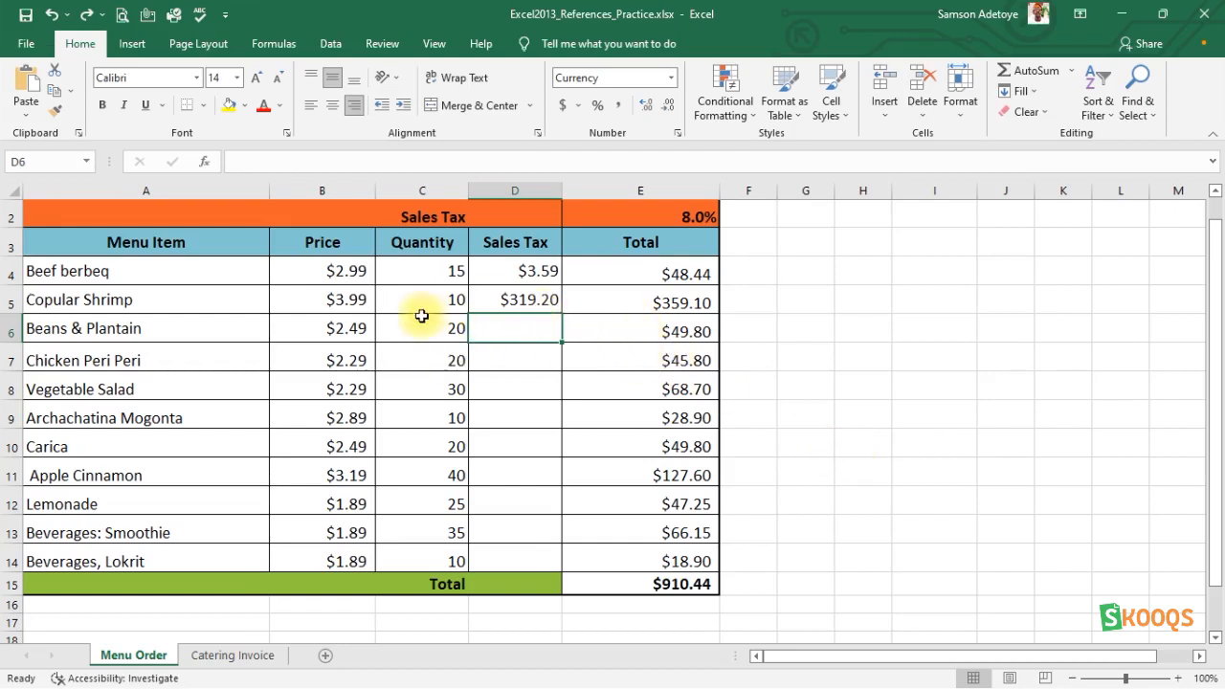
pyautogui.click(490, 298)
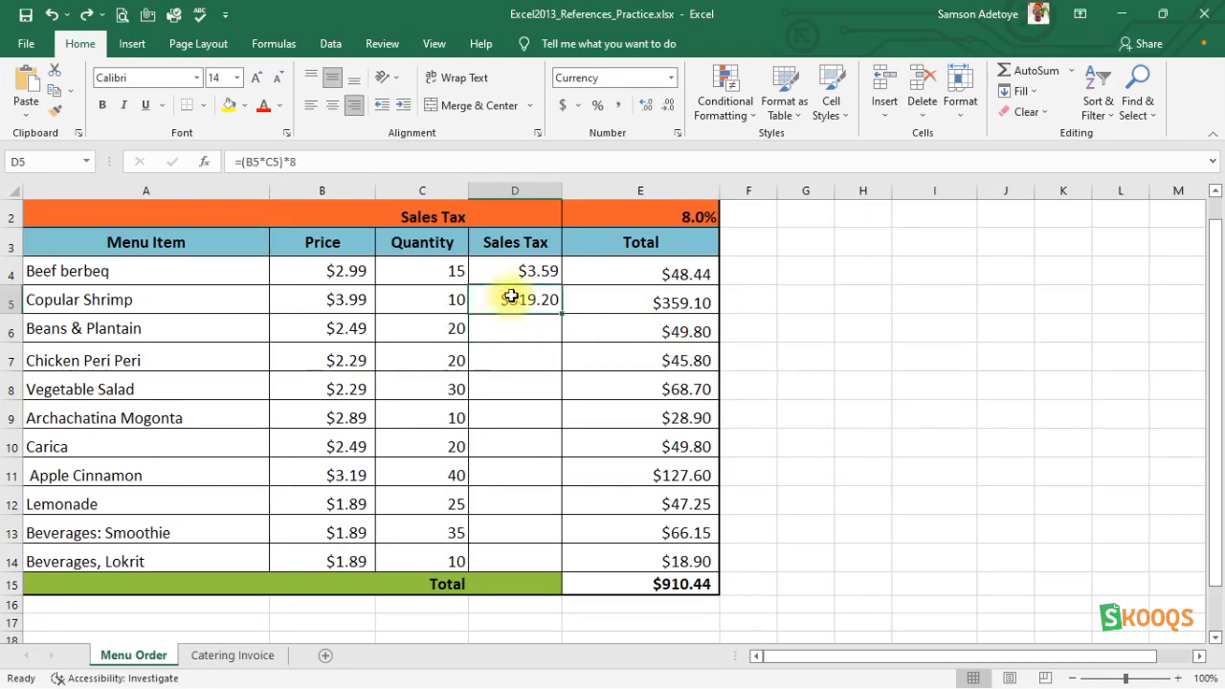
pyautogui.click(532, 269)
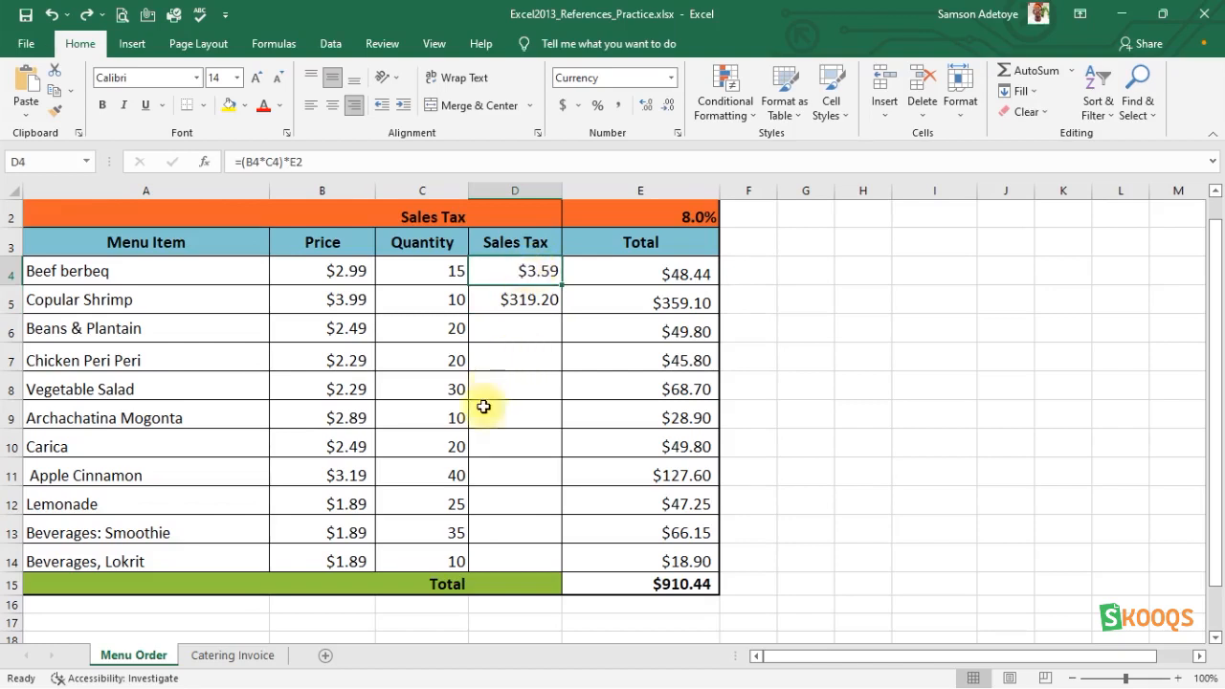
pyautogui.click(446, 389)
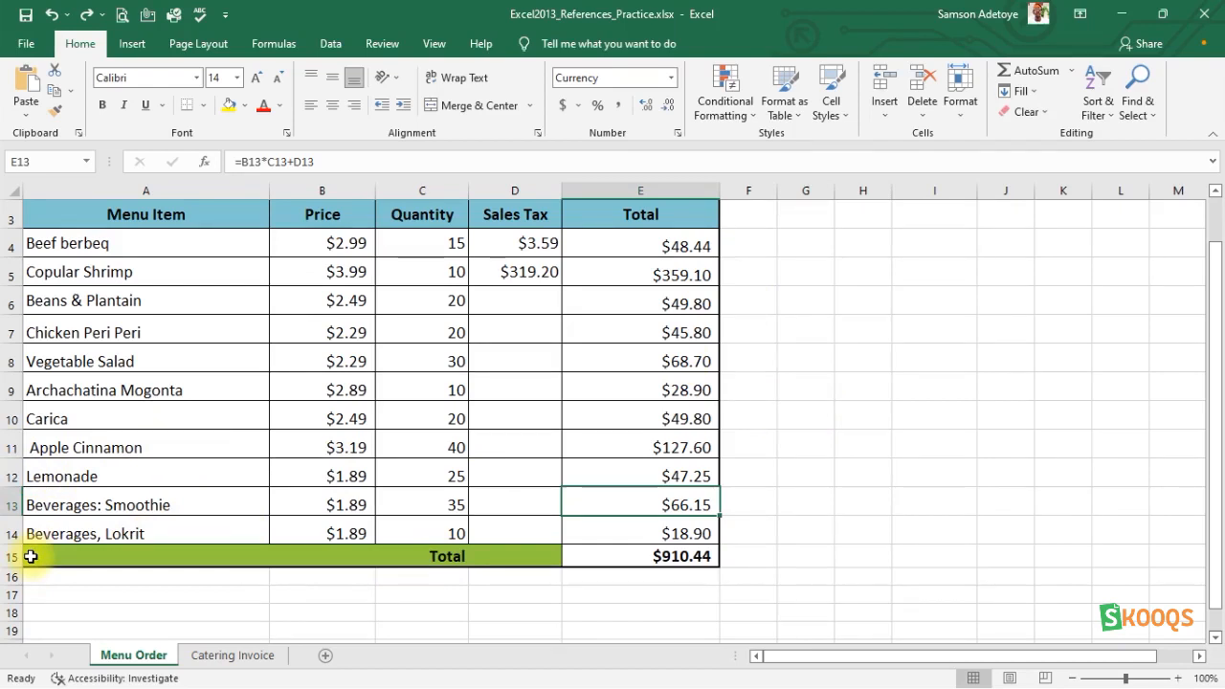
# Examine the grand total in E15 of Menu Order and the Menu Items amount cell B3 on the Catering Invoice sheet.
pyautogui.click(636, 191)
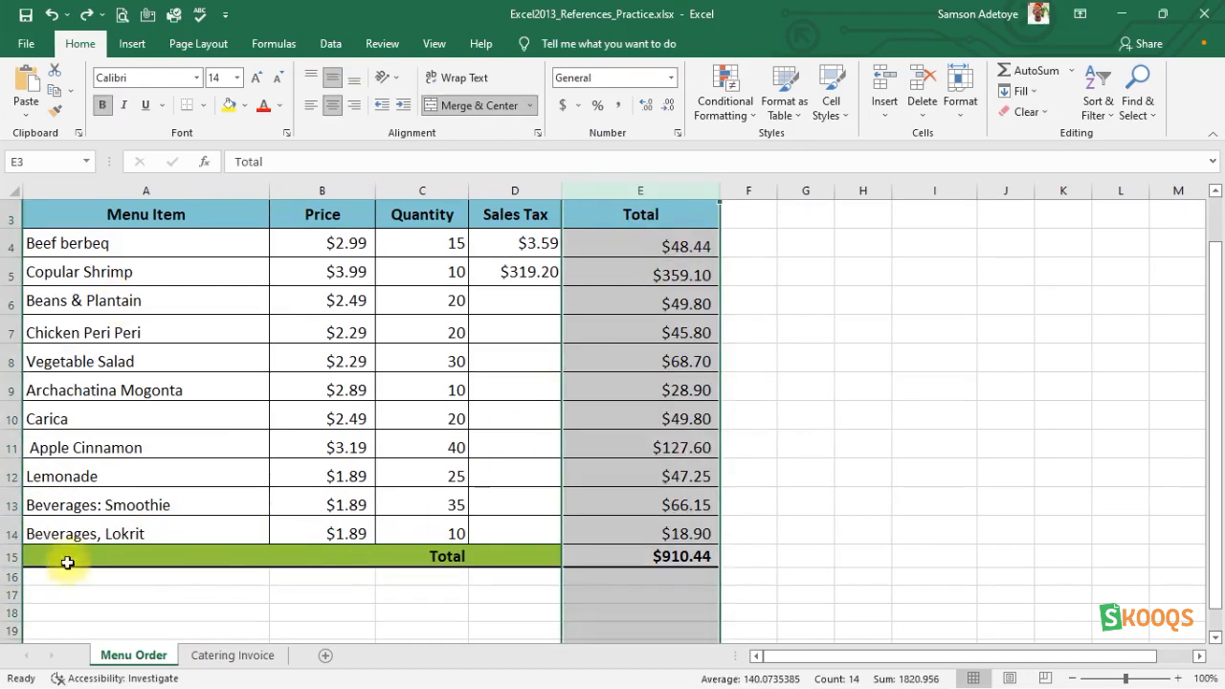
pyautogui.click(680, 557)
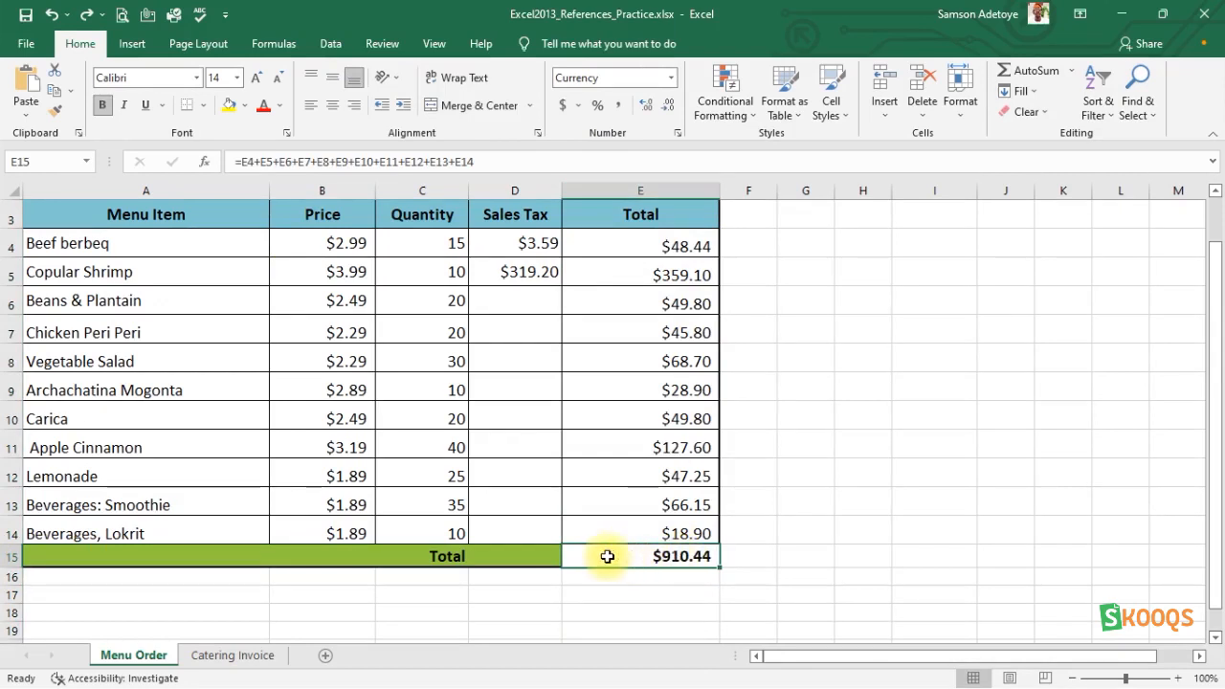
pyautogui.click(234, 656)
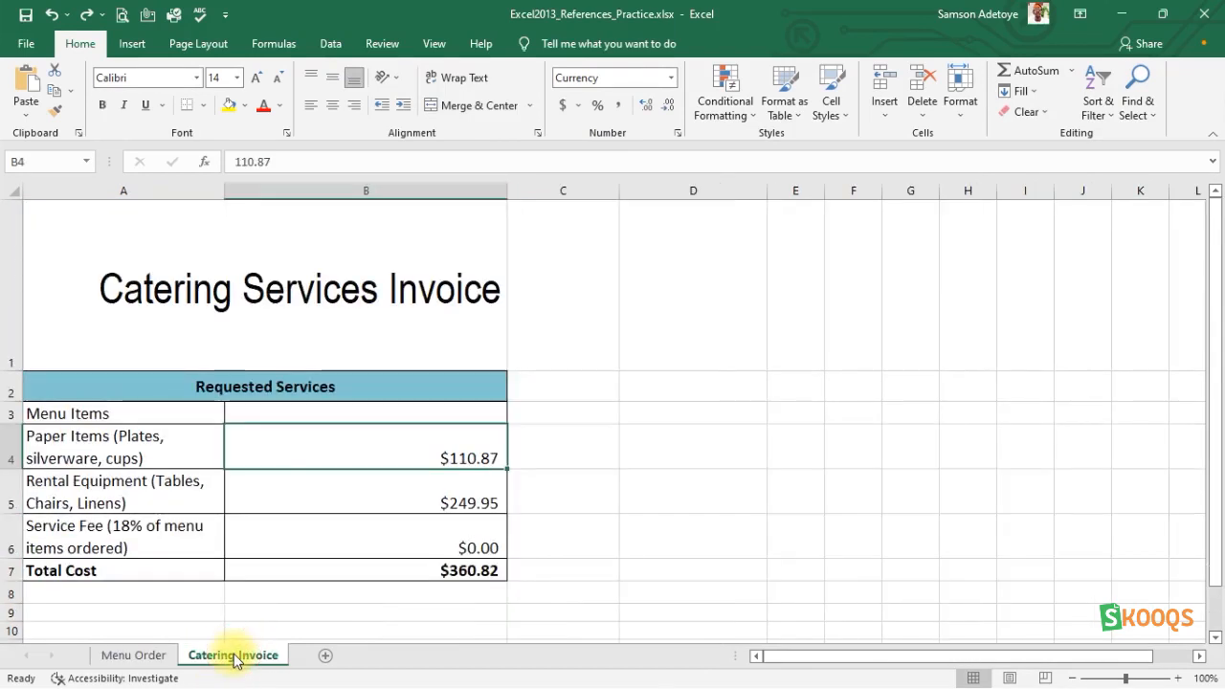
pyautogui.click(437, 409)
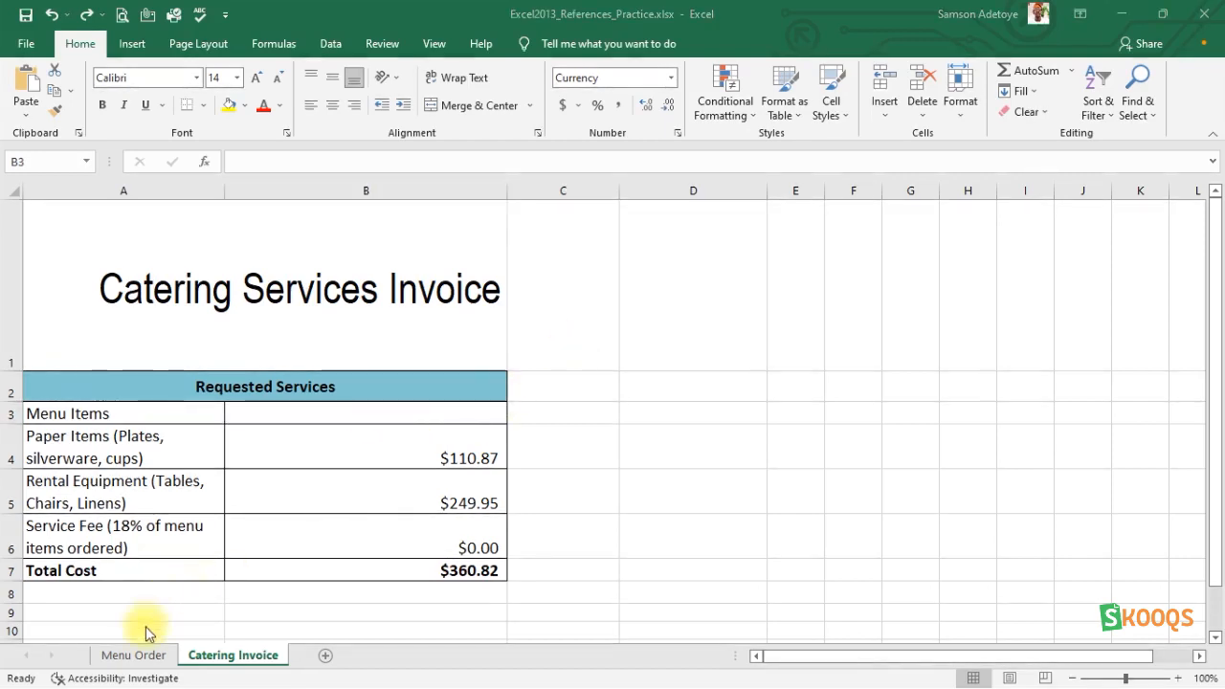
pyautogui.click(134, 654)
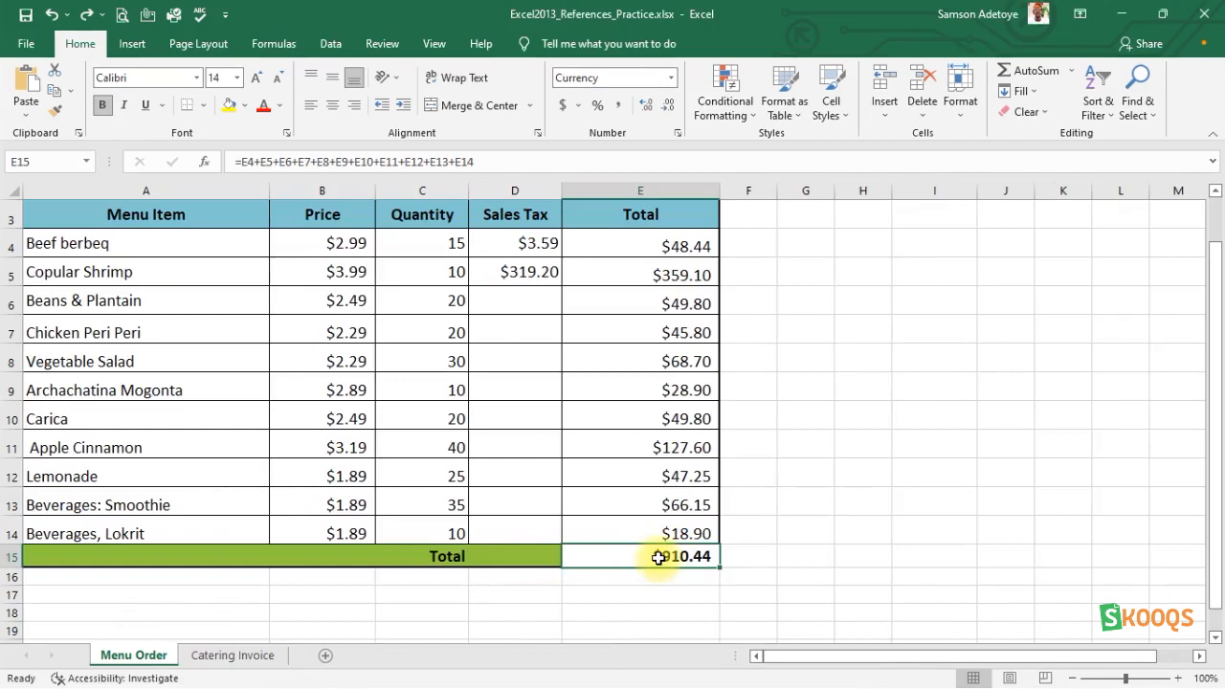
# Link the Menu Items amount in B3 of Catering Invoice to the Menu Order grand total with the formula ='Menu Order'!E15.
pyautogui.click(246, 657)
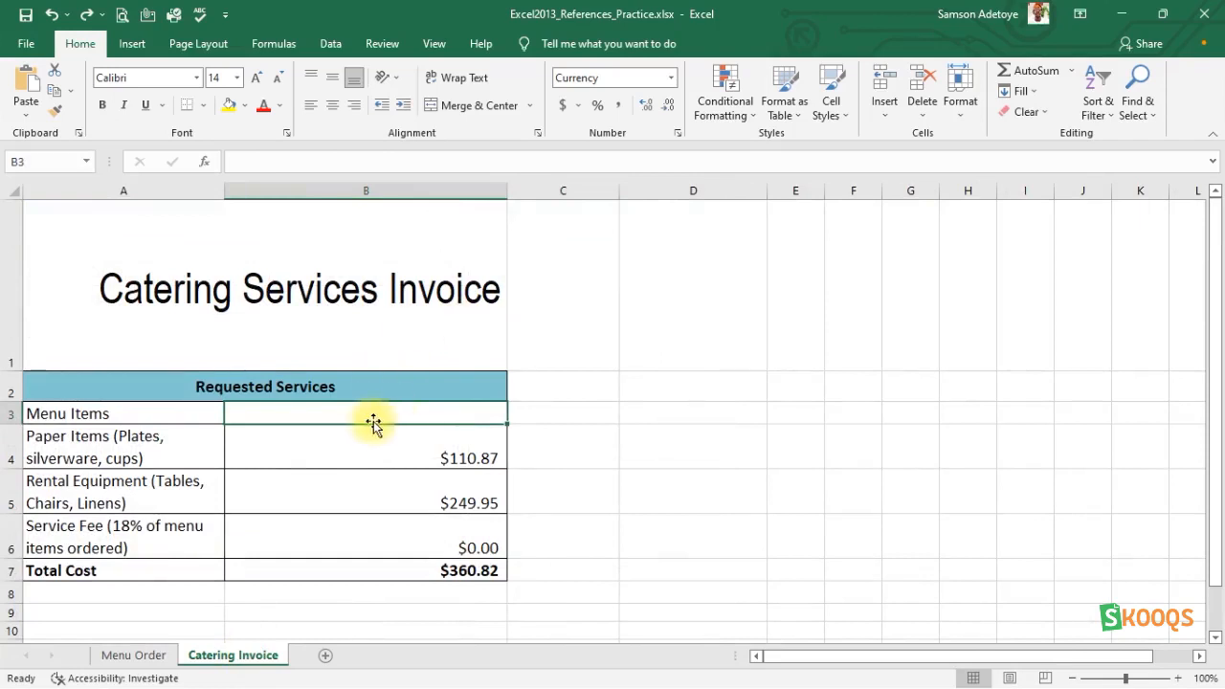
pyautogui.write('=')
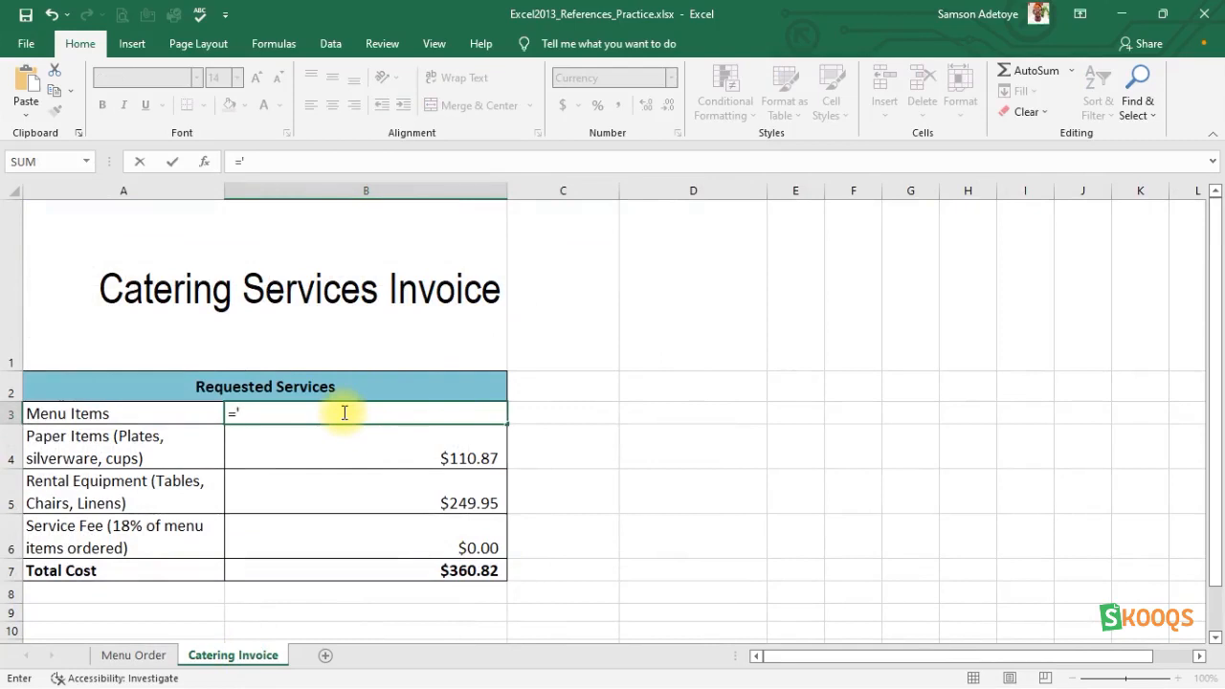
pyautogui.write("'m")
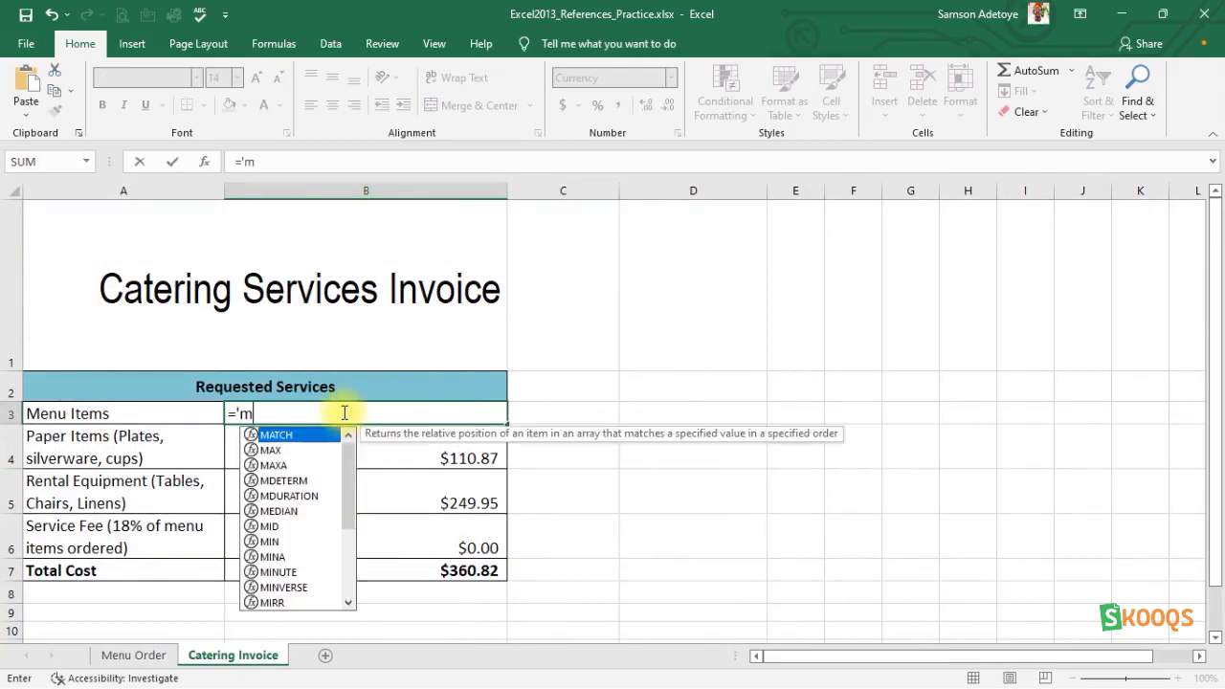
pyautogui.press('BackSpace')
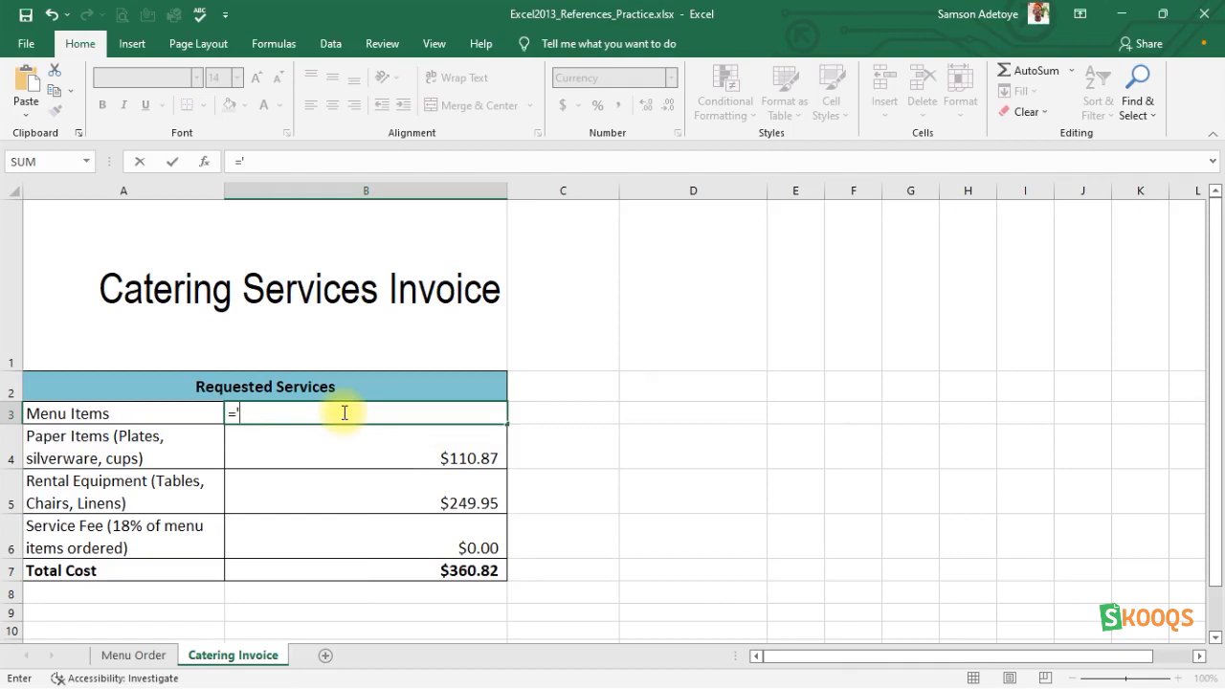
pyautogui.write('Men')
pyautogui.write('u O')
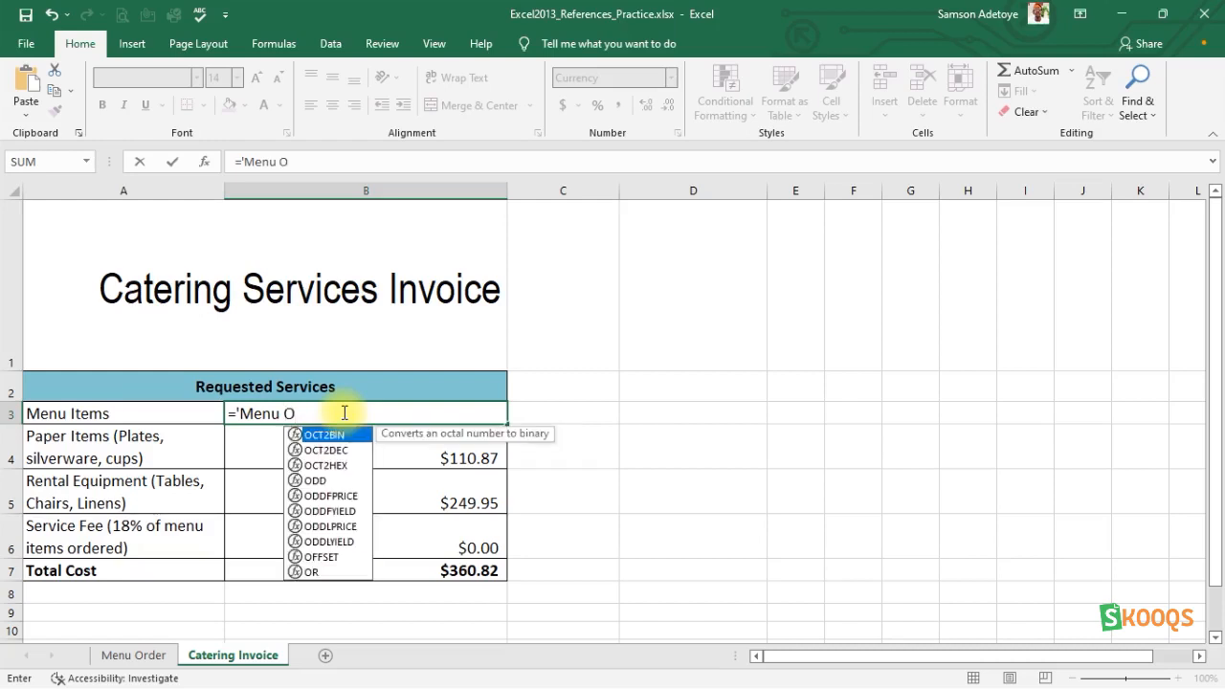
pyautogui.write('rder')
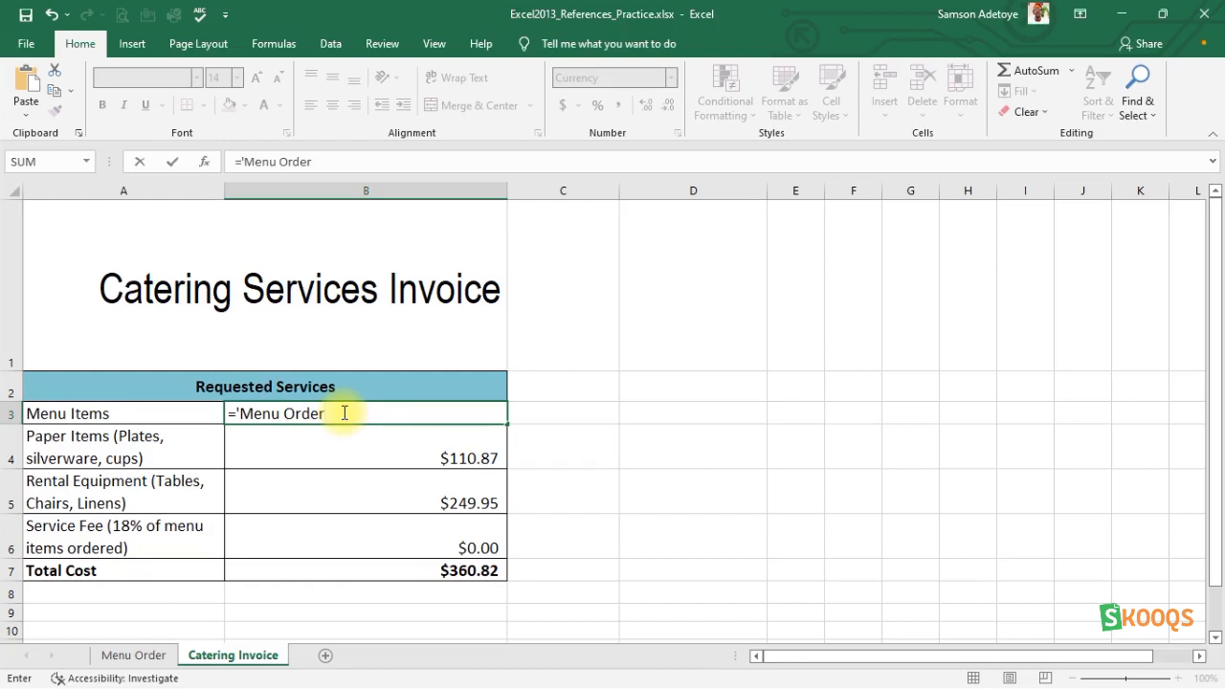
pyautogui.write("'!E15")
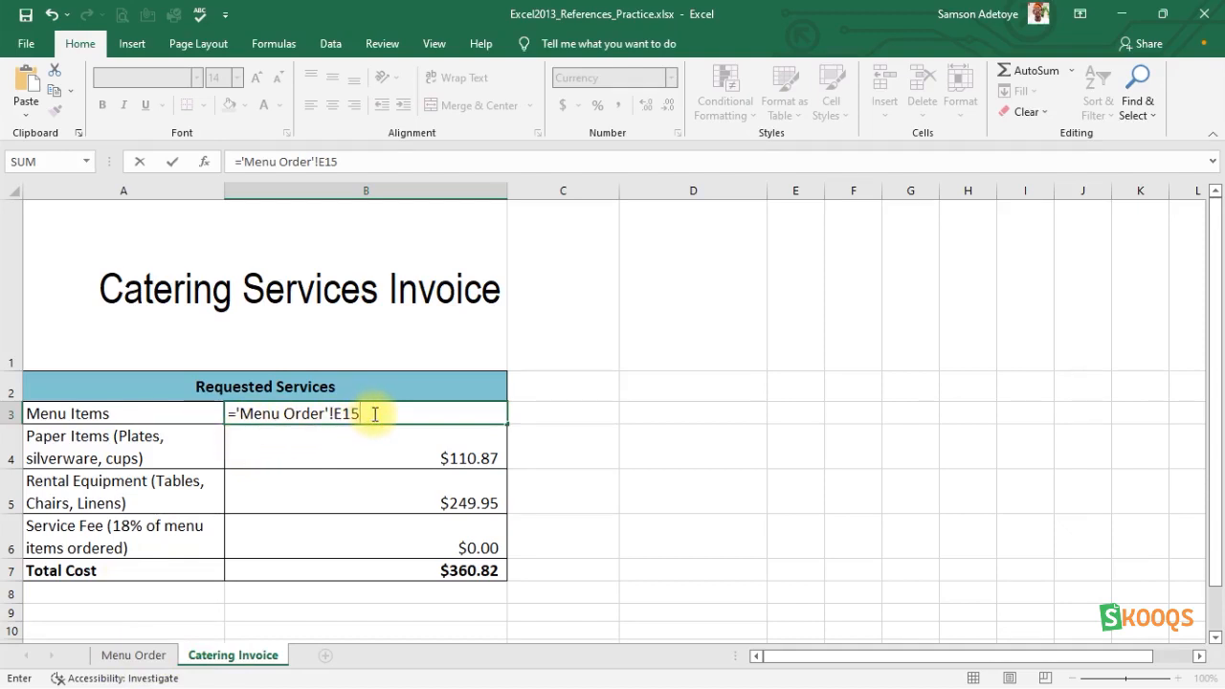
pyautogui.press('Return')
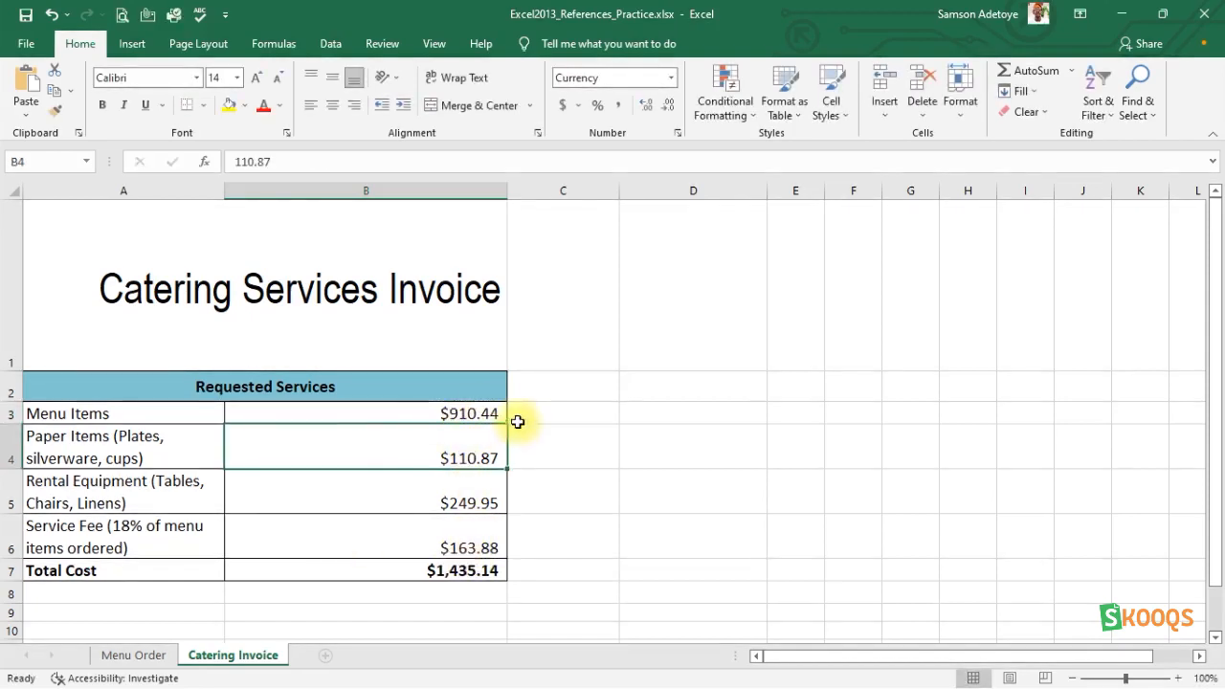
# Compare the grand total in Menu Order E15 with the linked Menu Items amount on the Catering Invoice sheet.
pyautogui.click(125, 656)
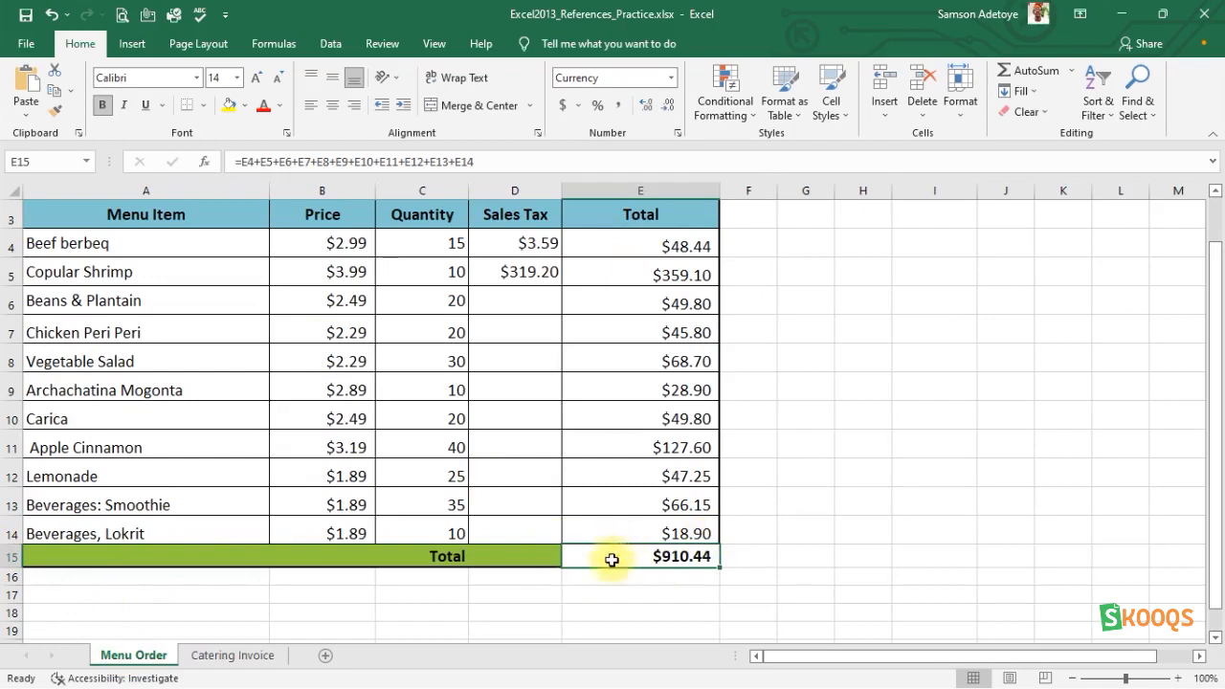
pyautogui.click(227, 655)
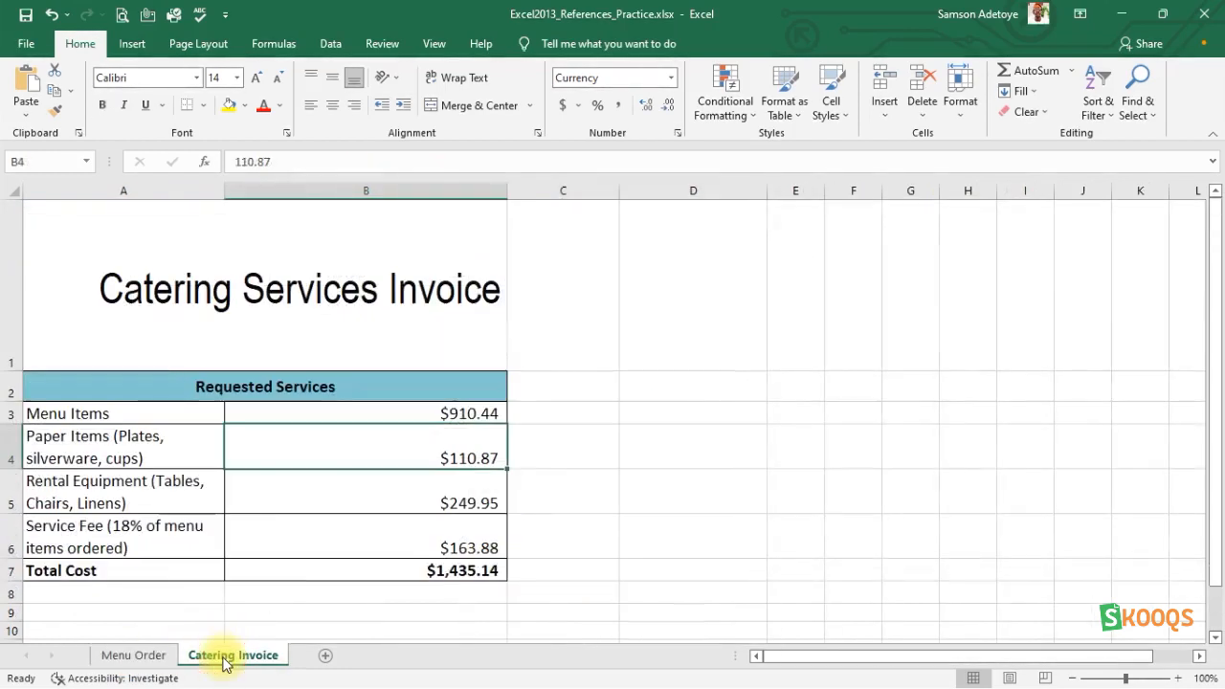